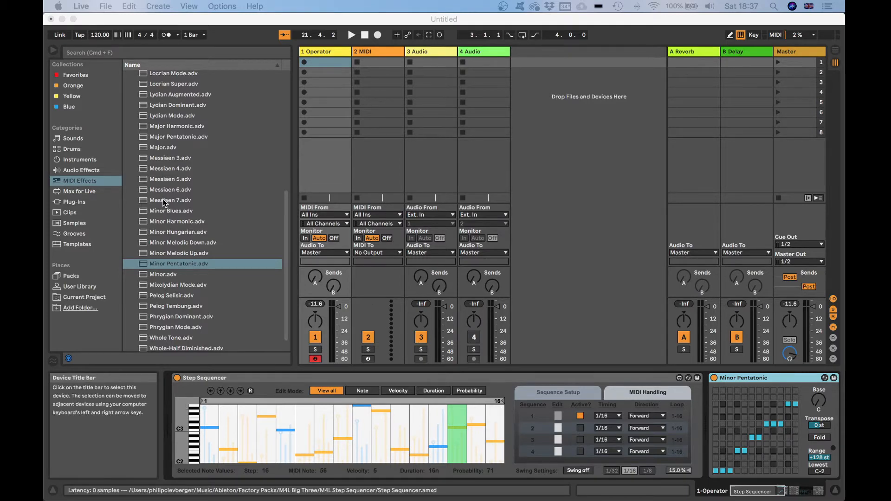
Add the TFP - Random on off Max MIDI effect between Minor Pentatonic and Operator on the Operator track
left_click(68, 191)
left_click(69, 192)
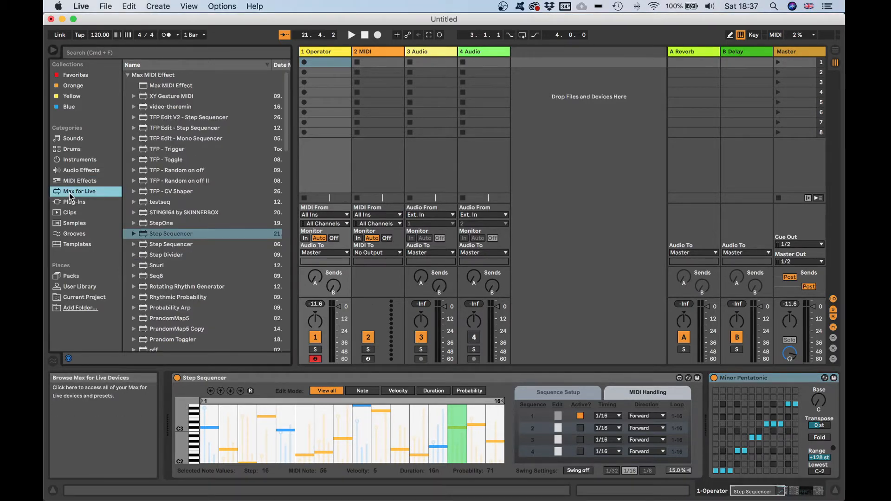
left_click(202, 171)
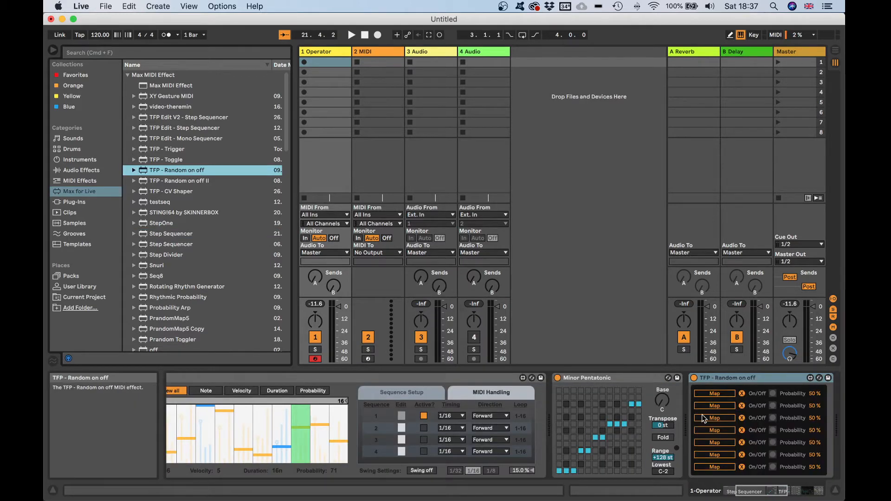
left_click(736, 427)
scroll(735, 428, "right", 3)
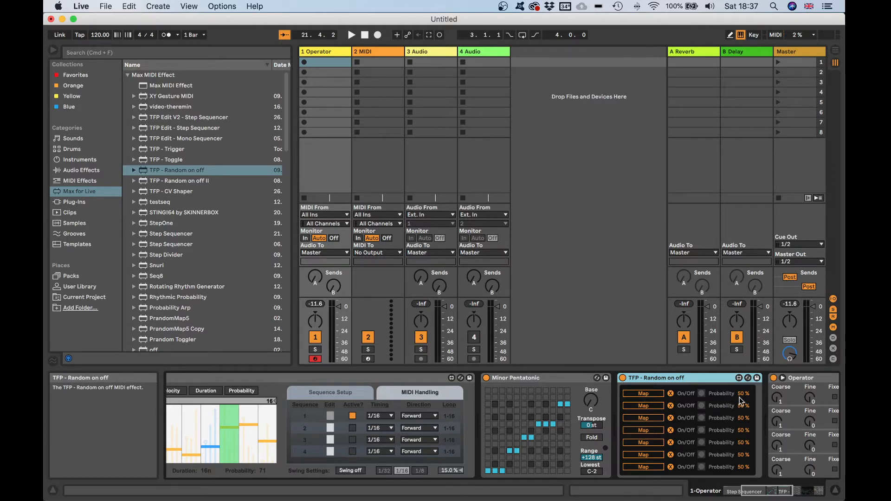
Set the first slot's probability in TFP - Random on off to about 53 % and play the sequence to check its random triggering
left_click_drag(743, 394, 743, 407)
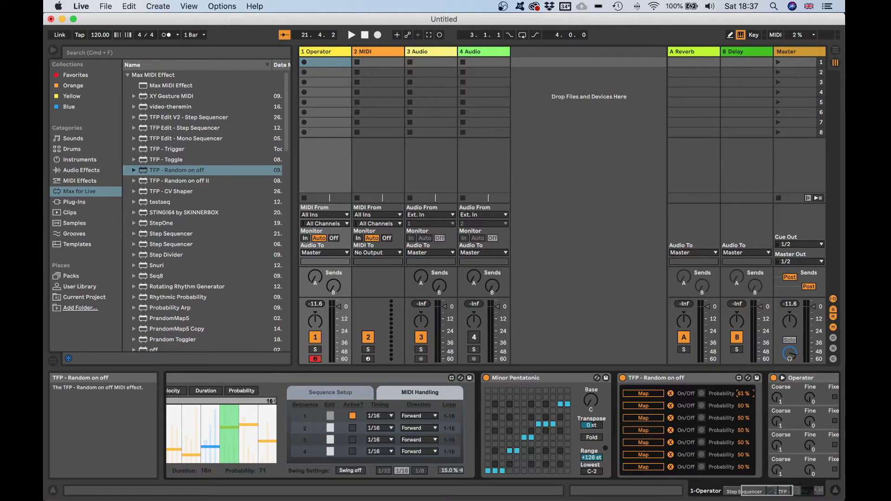
key("space")
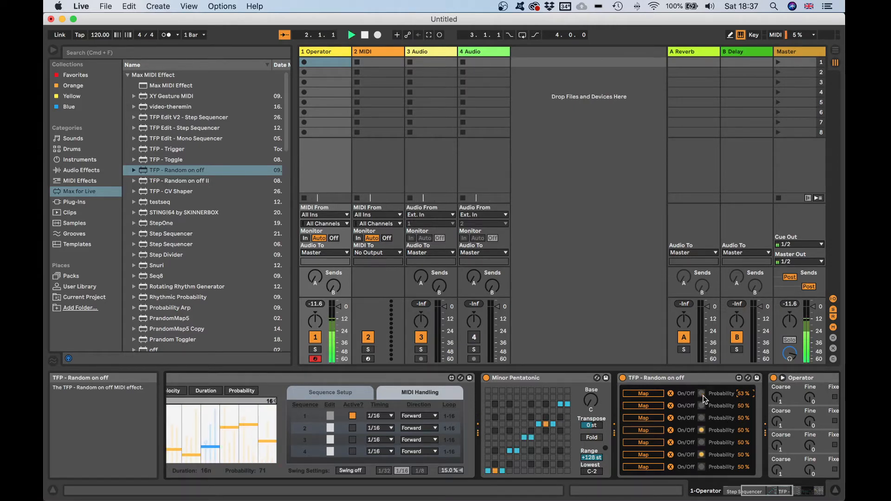
scroll(513, 388, "left", 10)
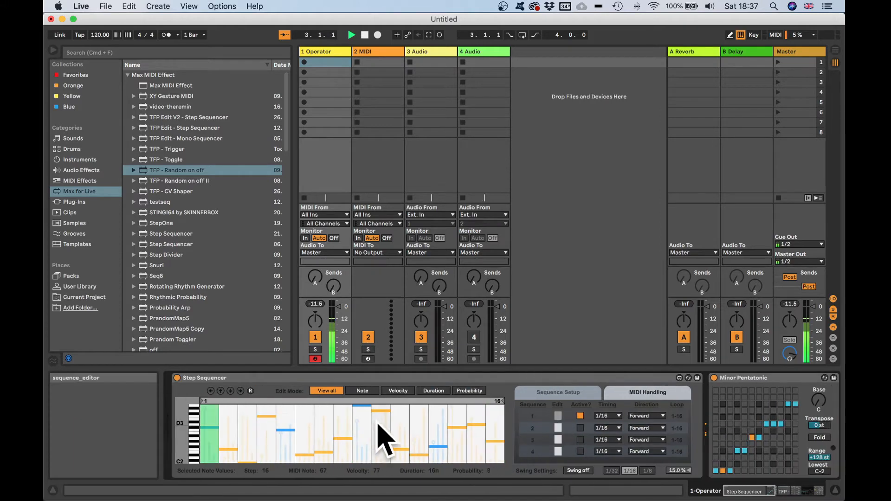
scroll(657, 427, "right", 12)
scroll(650, 404, "right", 12)
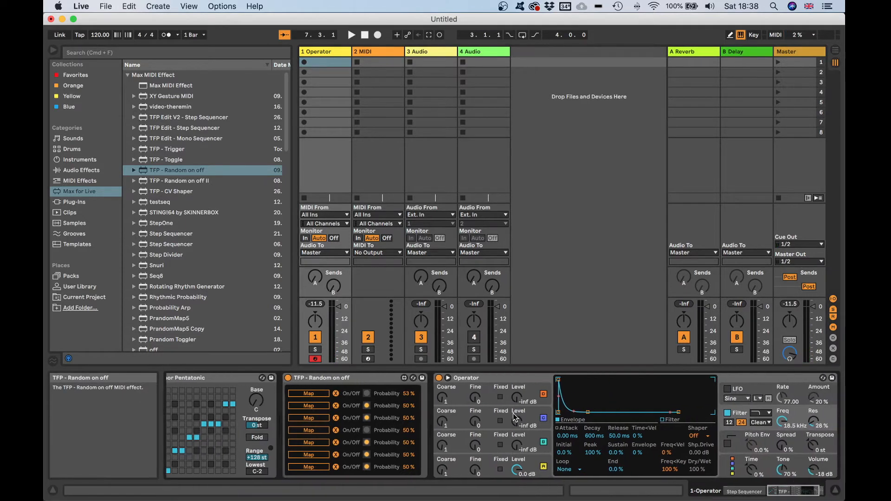
scroll(371, 399, "right", 3)
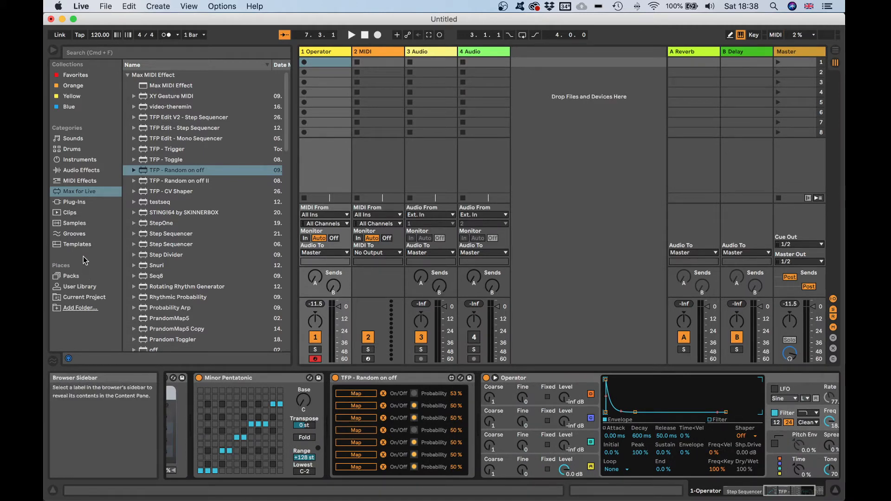
Add a Delay after Operator with unsynced times of about 37.1 ms and feedback of about 72 %
left_click(81, 170)
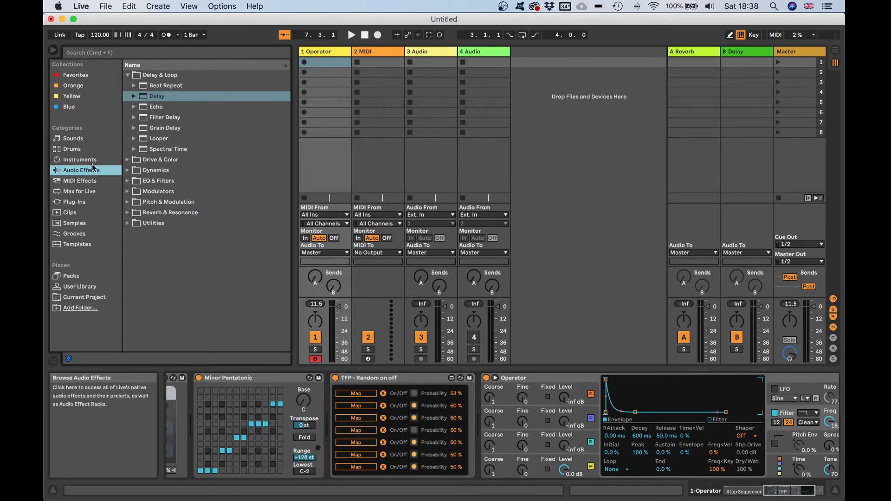
double_click(161, 97)
key("space")
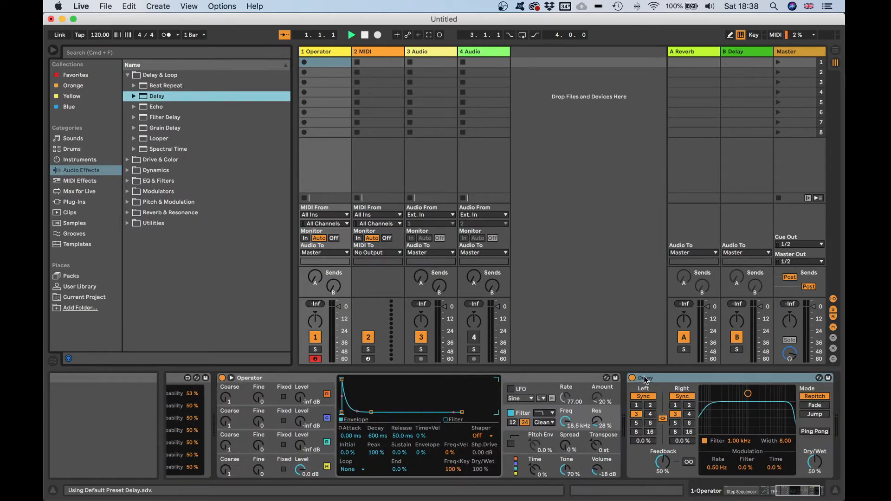
left_click(682, 397)
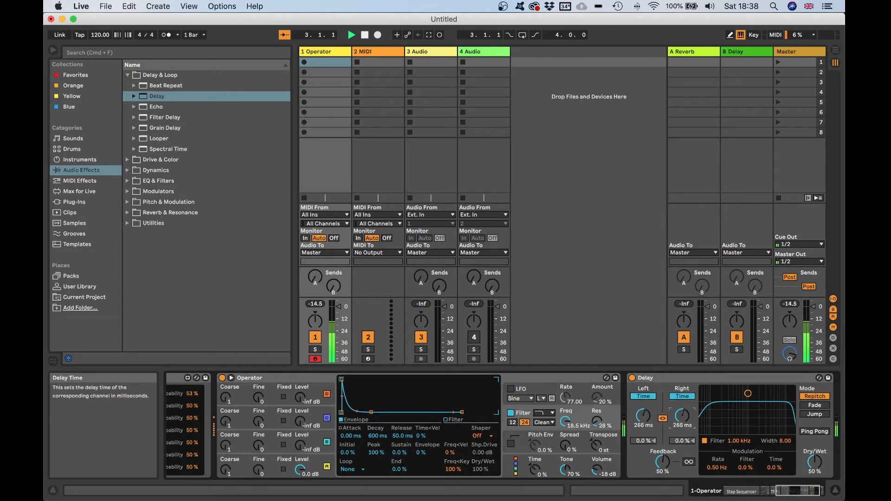
left_click_drag(662, 462, 663, 445)
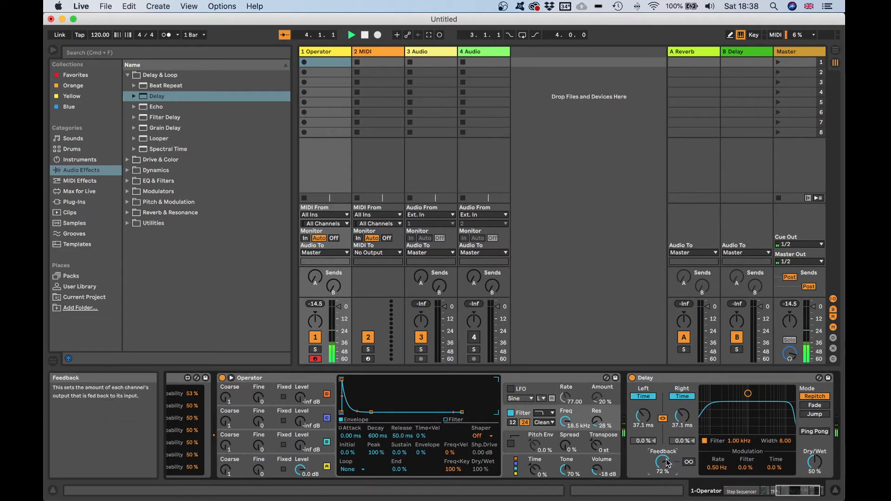
Map the first slot of TFP - Random on off to the Delay's on/off switch and audition it with probability set to 17 %
scroll(534, 450, "left", 5)
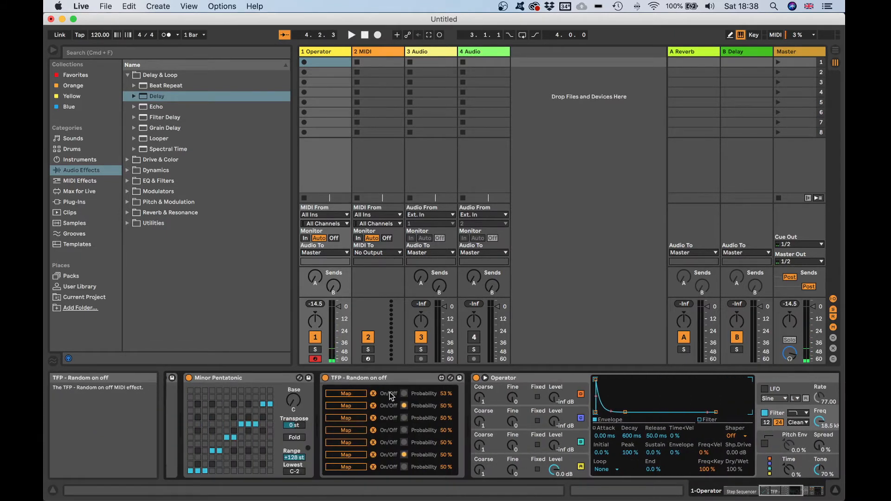
scroll(580, 418, "right", 5)
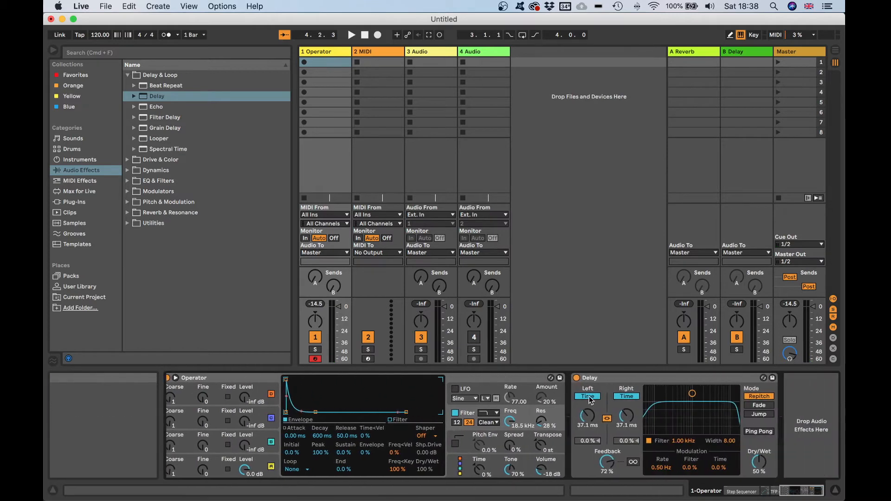
left_click(577, 379)
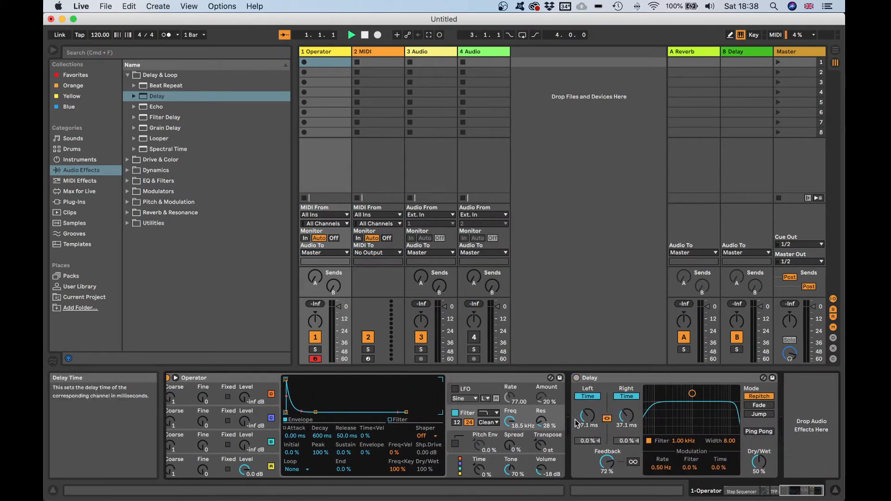
scroll(539, 426, "left", 5)
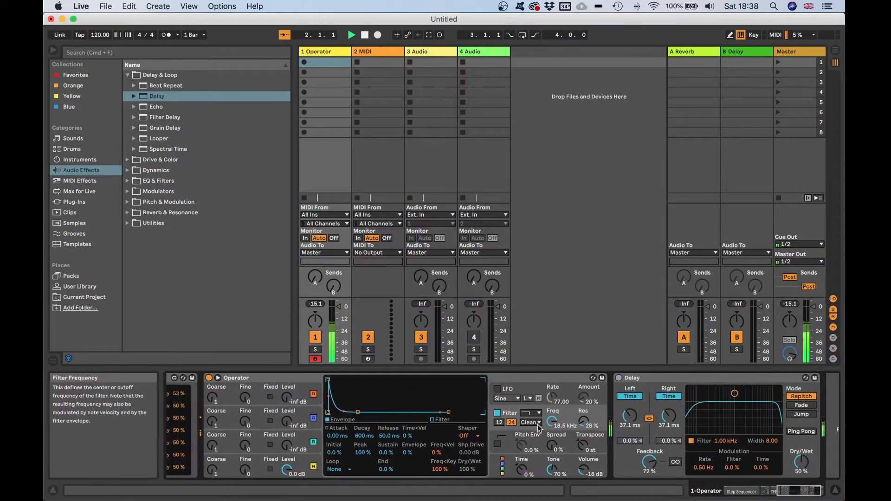
scroll(540, 428, "left", 3)
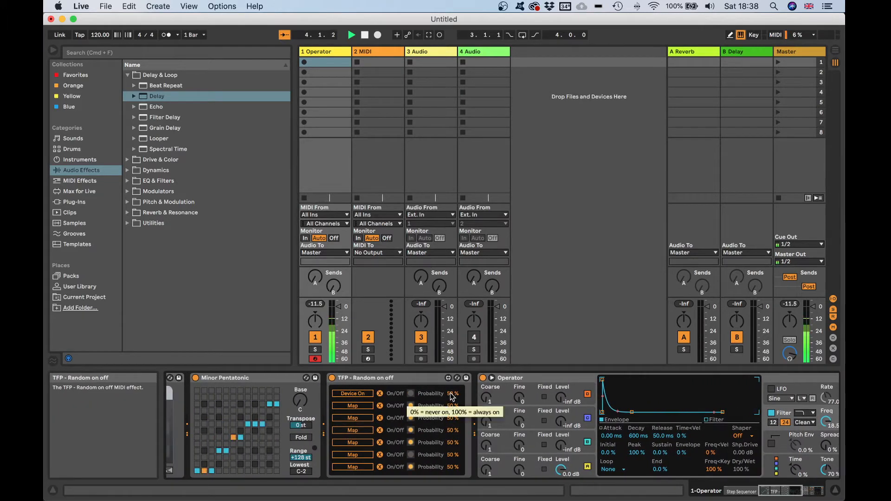
left_click_drag(450, 393, 452, 392)
scroll(454, 396, "left", 1)
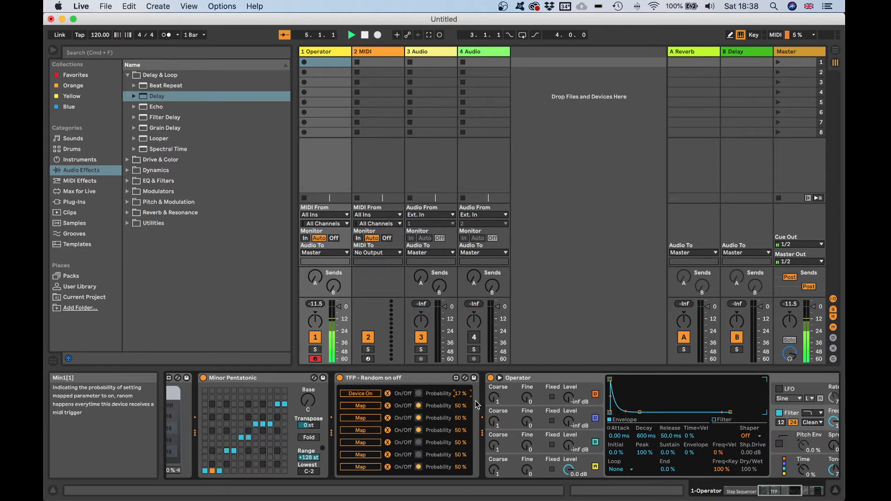
key("space")
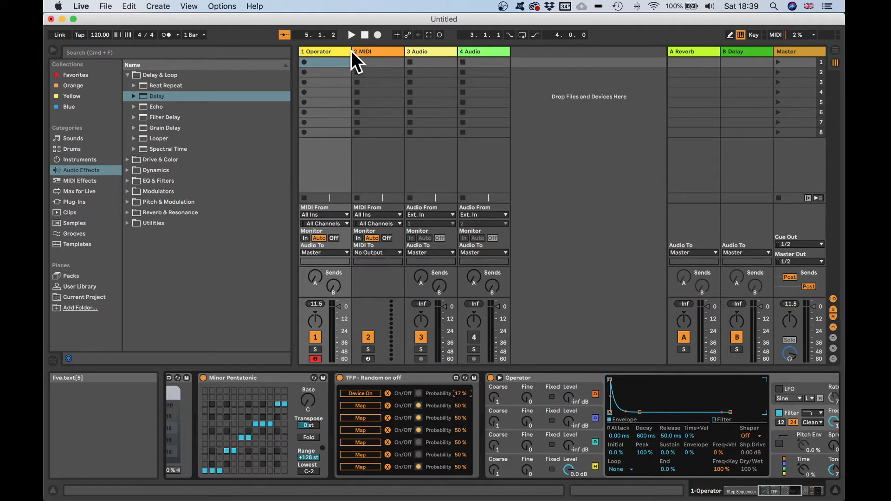
Replace TFP - Random on off on the Operator track with the TFP - Random on off II device
left_click_drag(379, 48, 355, 55)
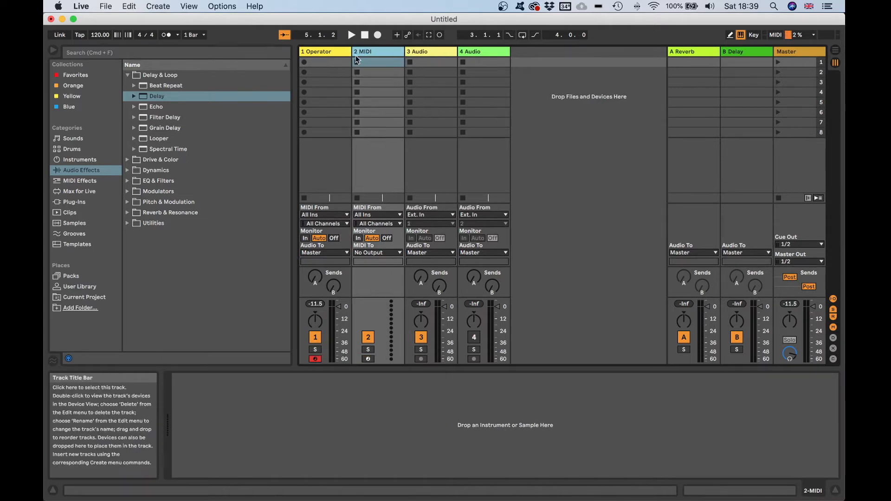
left_click(332, 54)
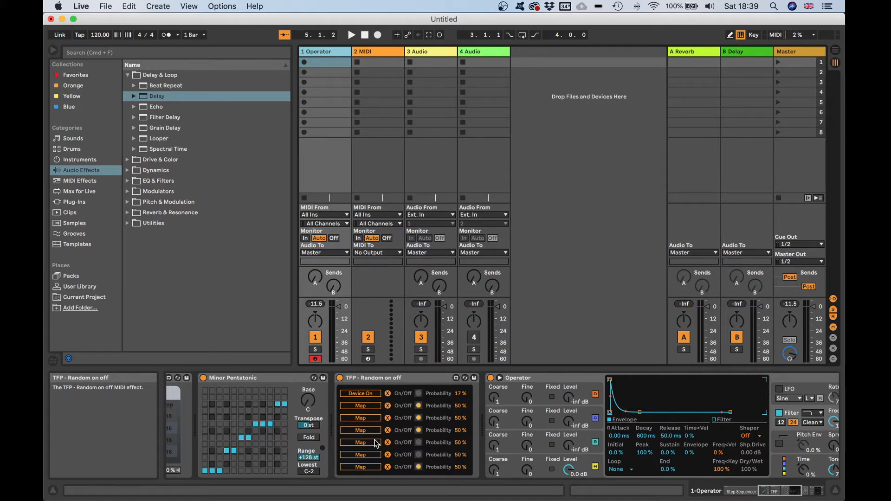
left_click(397, 378)
key("Delete")
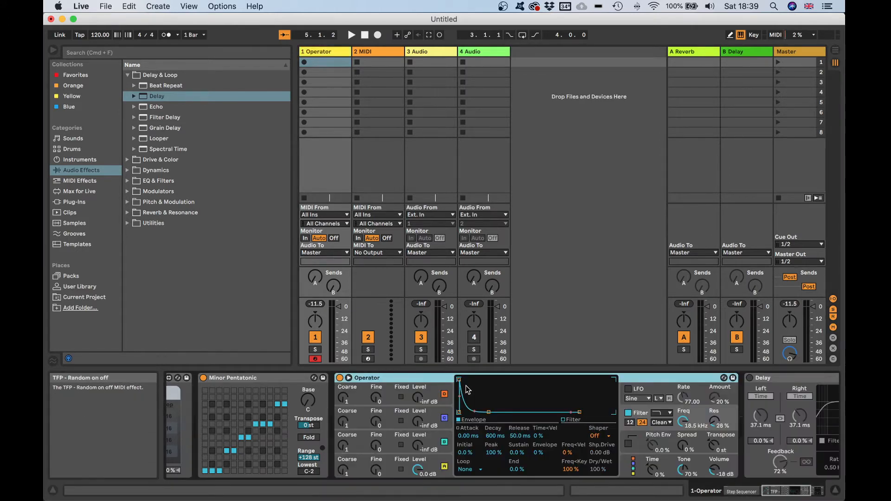
left_click(58, 191)
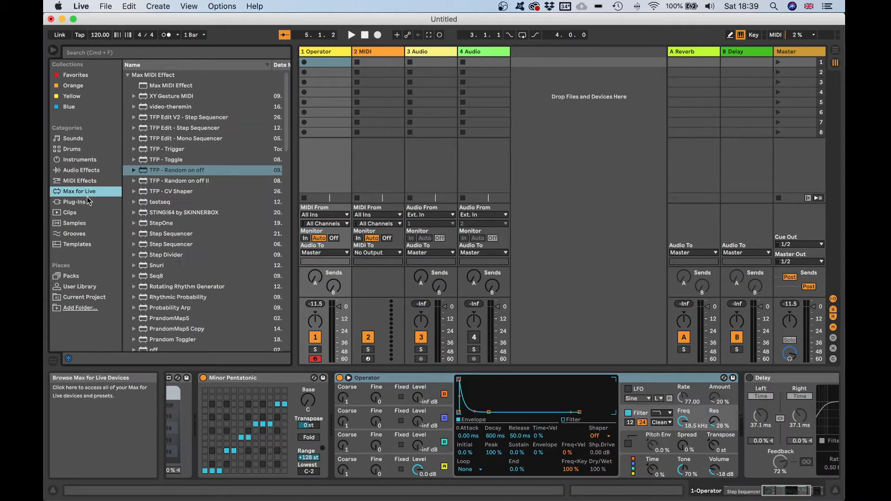
left_click_drag(194, 181, 333, 415)
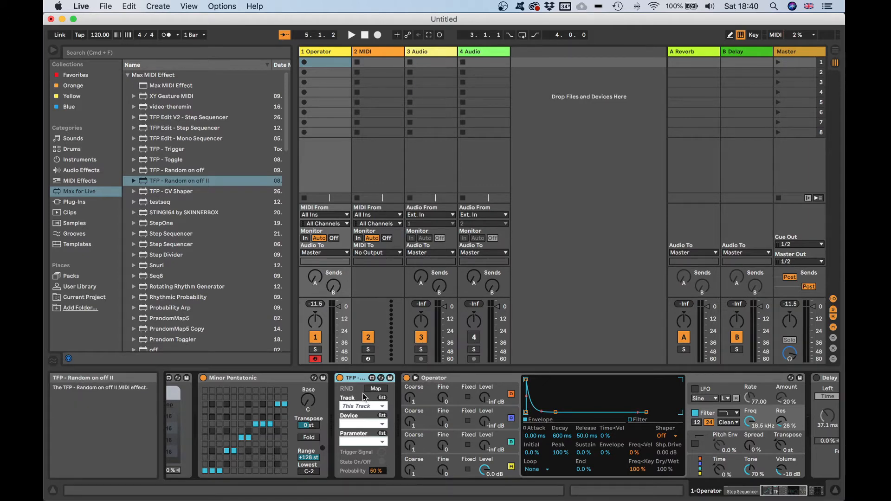
Switch the Delay on, map TFP - Random on off II to its Device On parameter, and play the sequence to test it
scroll(381, 432, "right", 3)
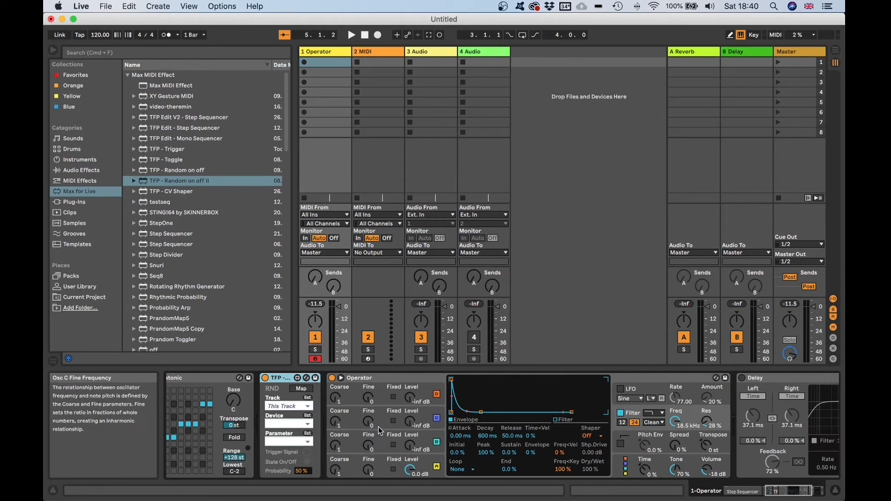
left_click(742, 378)
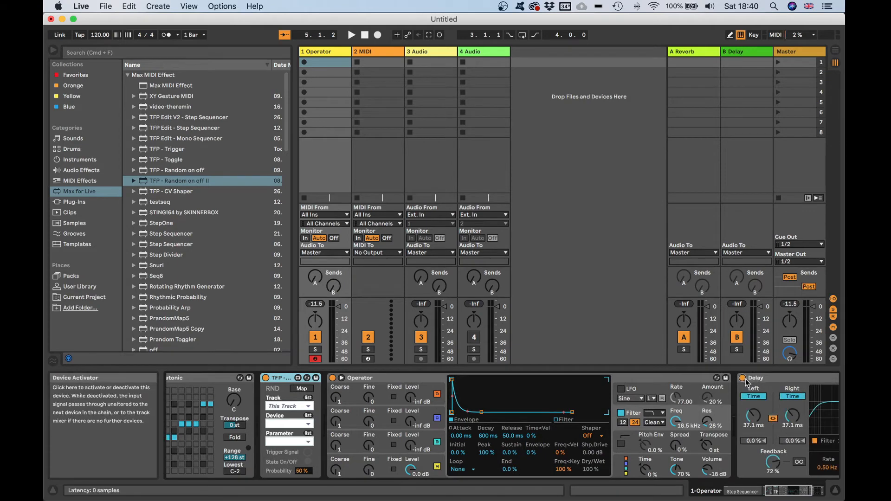
scroll(304, 421, "right", 1)
scroll(305, 421, "right", 1)
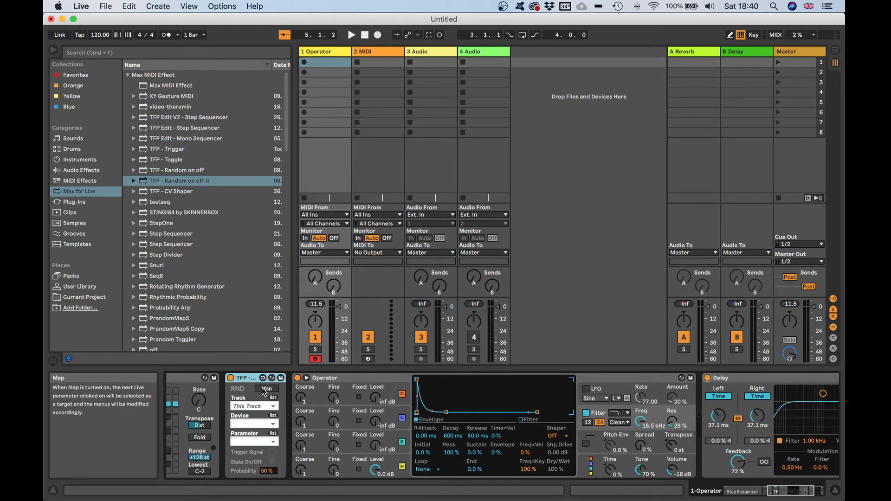
left_click(263, 391)
left_click(707, 378)
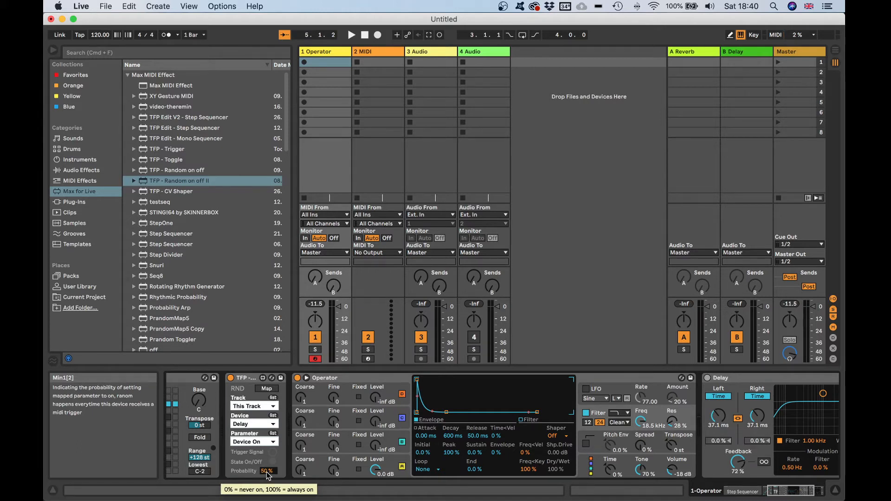
key("space")
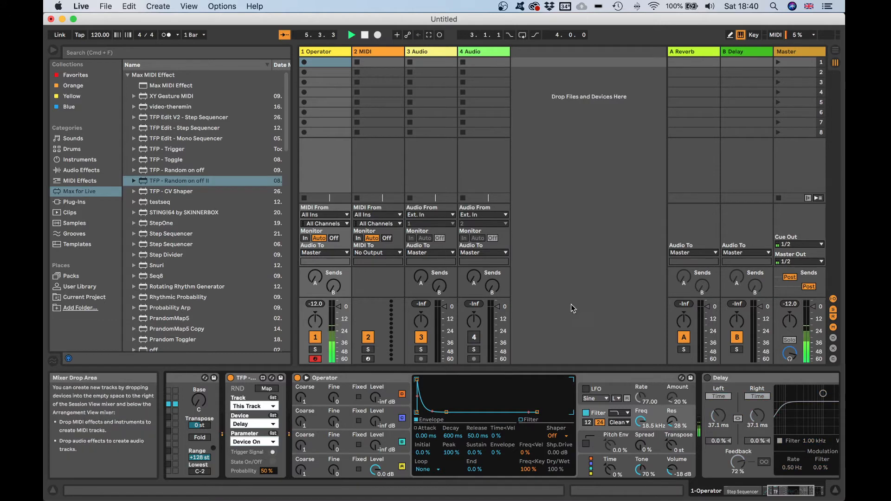
key("space")
Add a second Delay at the end of the chain with unsynced times of about 247 ms and feedback of about 63 %
left_click(90, 170)
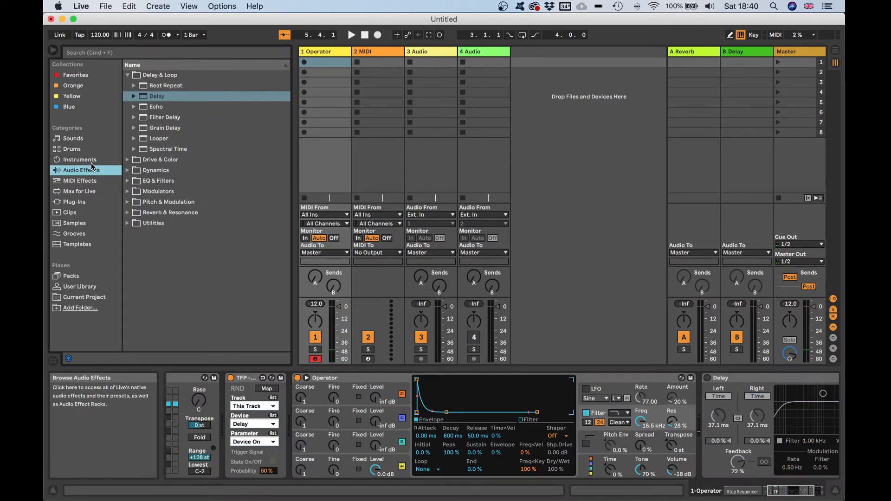
double_click(173, 96)
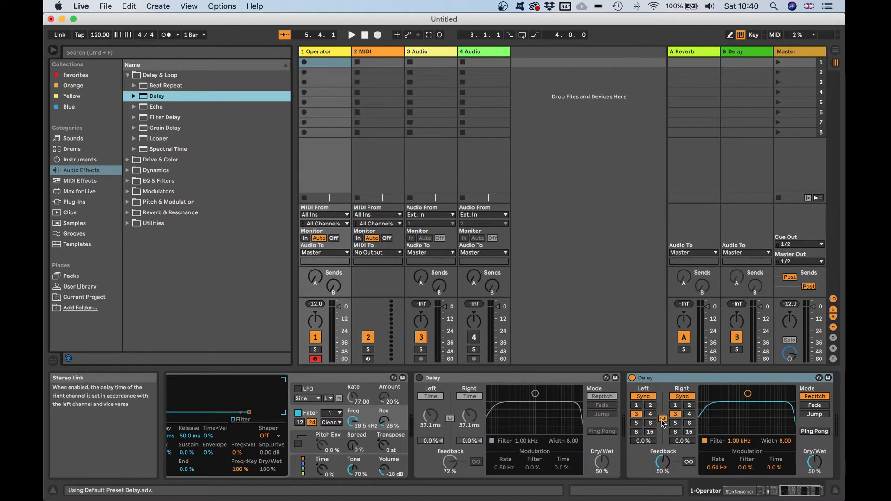
left_click(682, 397)
left_click_drag(682, 415, 682, 405)
left_click_drag(663, 462, 663, 450)
Duplicate the second Delay and set the copy's delay time to about 13.5 ms and its feedback to about 78 %
left_click(651, 378)
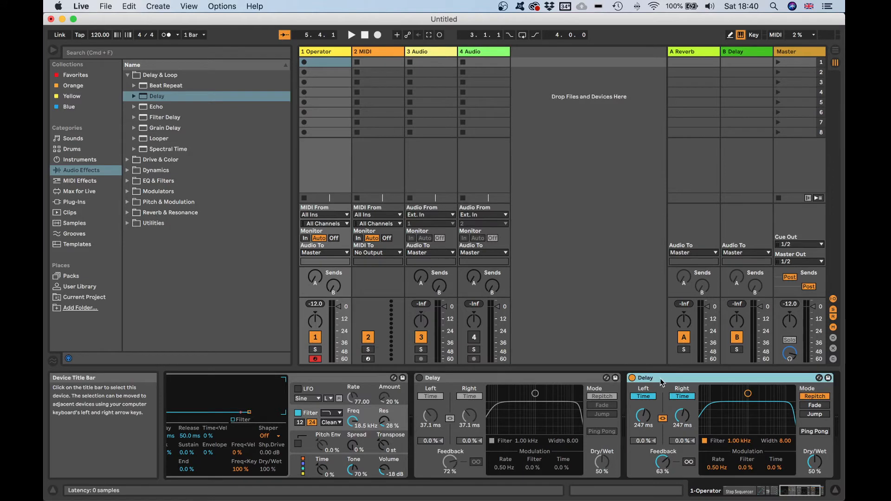
key("super+d")
left_click_drag(645, 417, 663, 457)
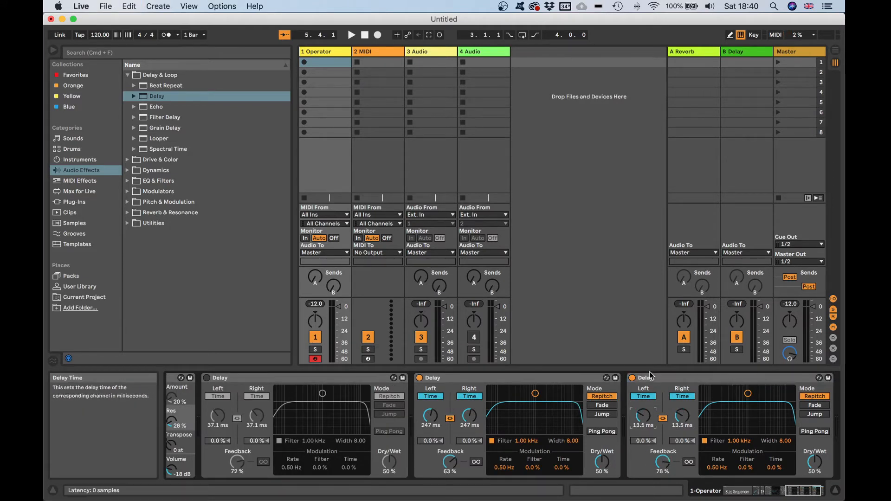
Duplicate the 13.5 ms Delay and set the new copy's delay time to about 1.35 s
left_click(651, 378)
key("super+d")
left_click_drag(643, 416, 643, 392)
Add another TFP - Random on off II device directly after the existing one, before Operator
scroll(533, 418, "left", 10)
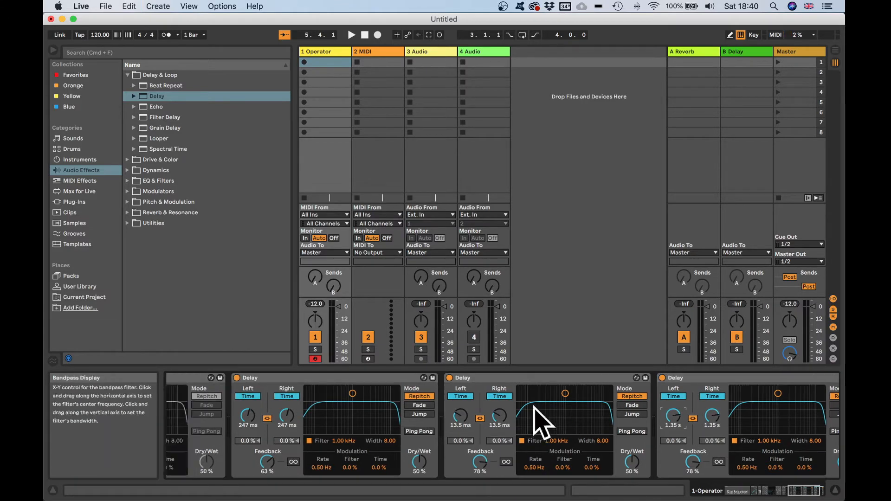
left_click(79, 191)
left_click_drag(176, 182, 577, 388)
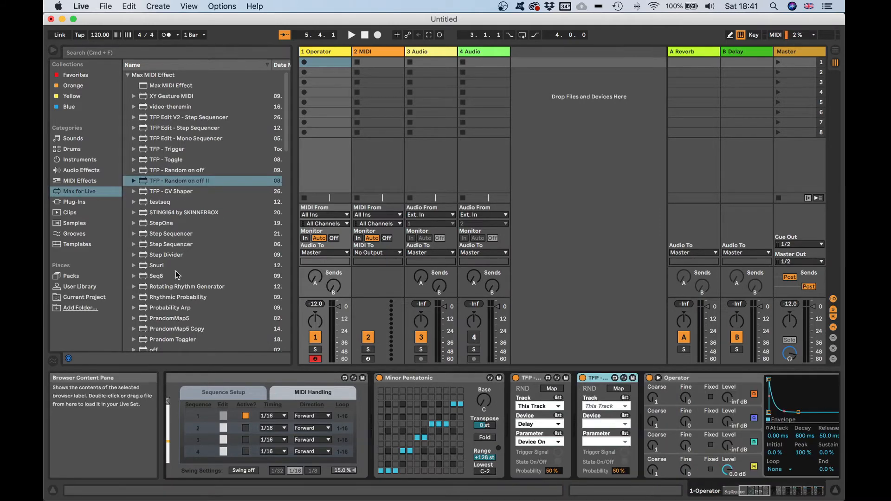
Add two more TFP - Random on off II devices before Operator and map the three unmapped ones to the on/off switches of the last three Delays
left_click_drag(180, 185, 650, 382)
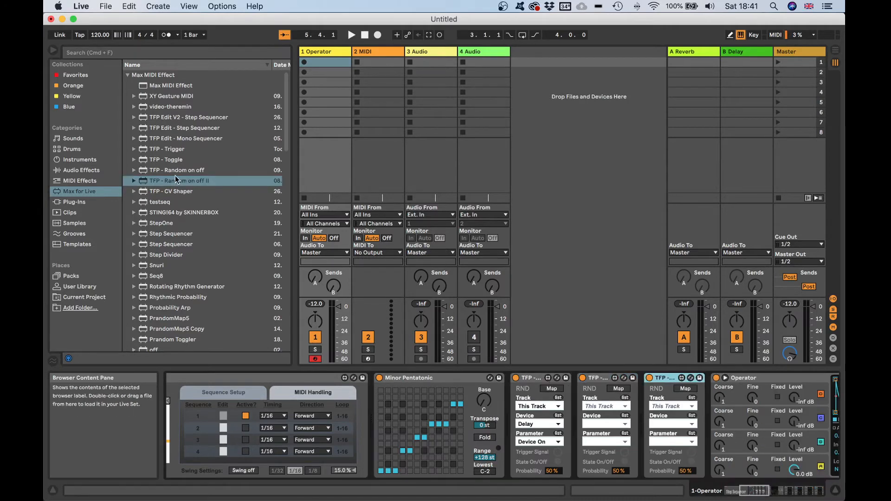
left_click_drag(179, 181, 713, 397)
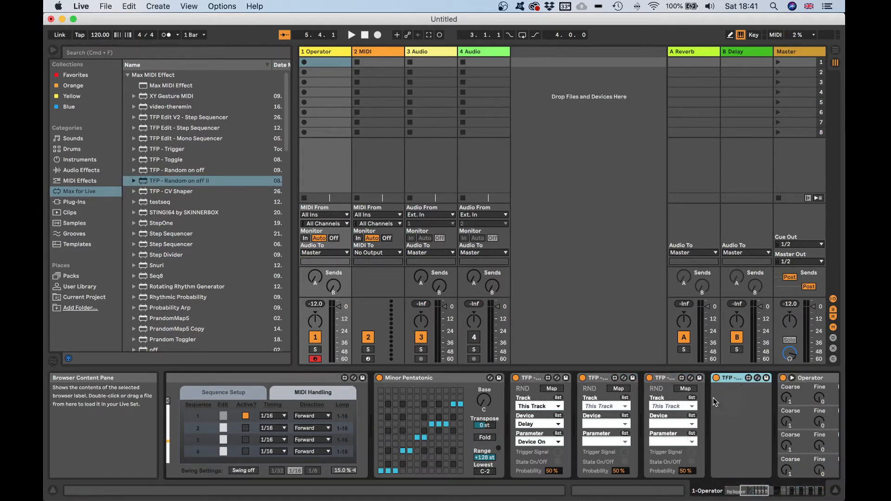
left_click(619, 389)
scroll(622, 391, "right", 15)
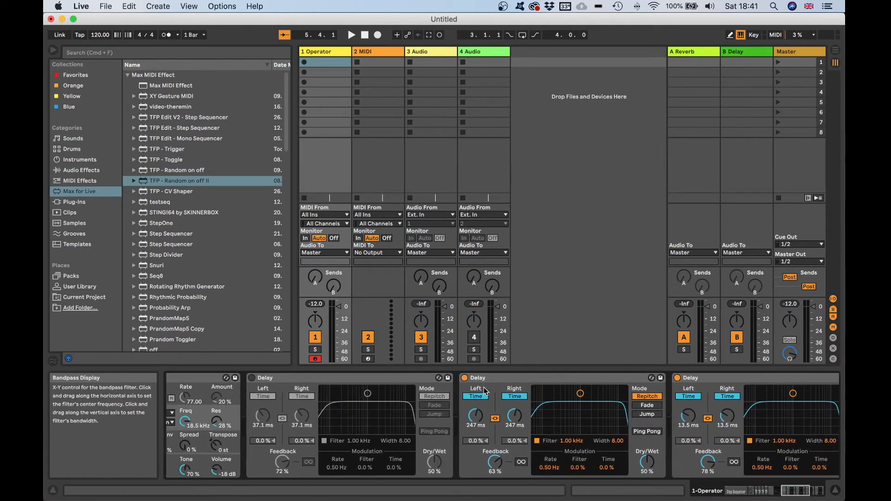
scroll(416, 415, "left", 5)
scroll(415, 410, "left", 10)
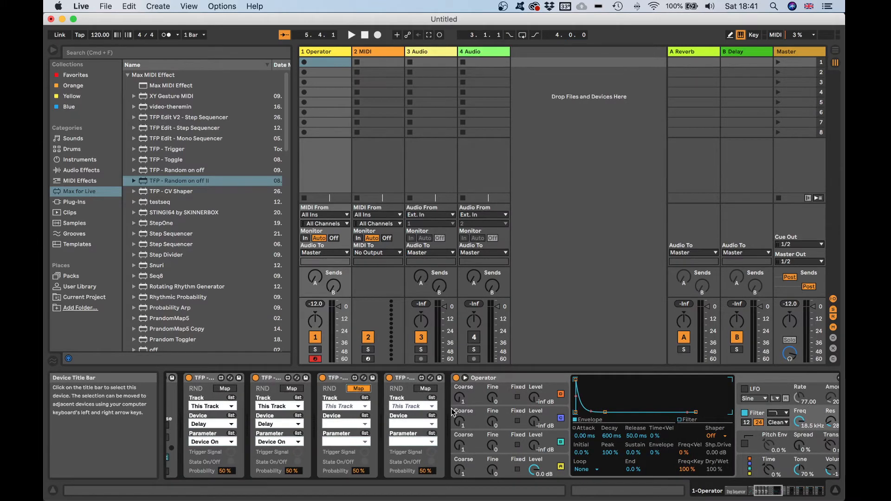
scroll(451, 409, "right", 12)
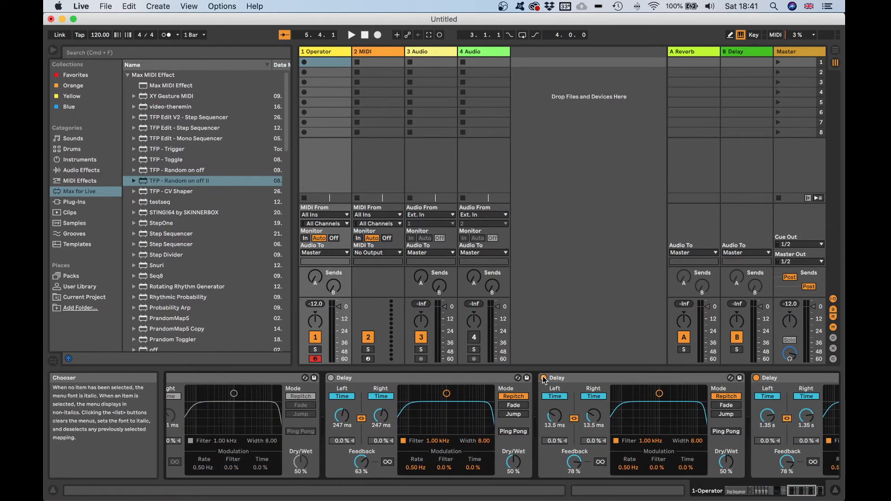
scroll(446, 409, "left", 12)
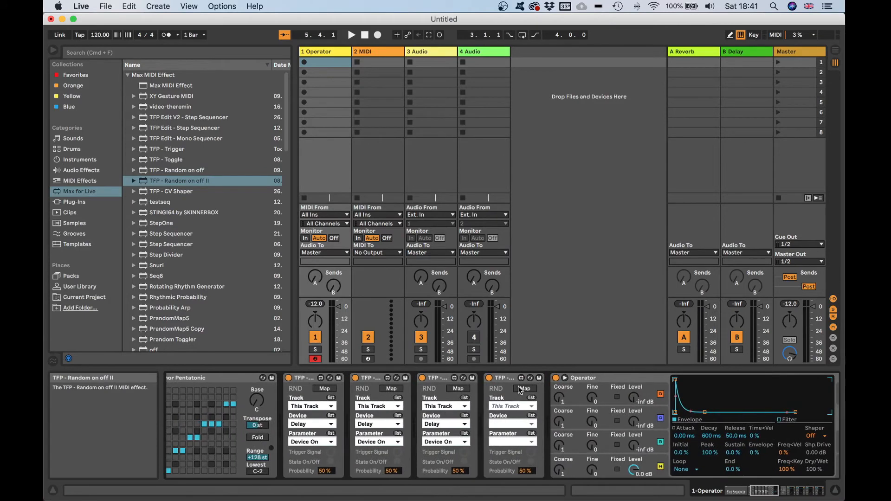
scroll(567, 403, "right", 12)
scroll(567, 407, "right", 6)
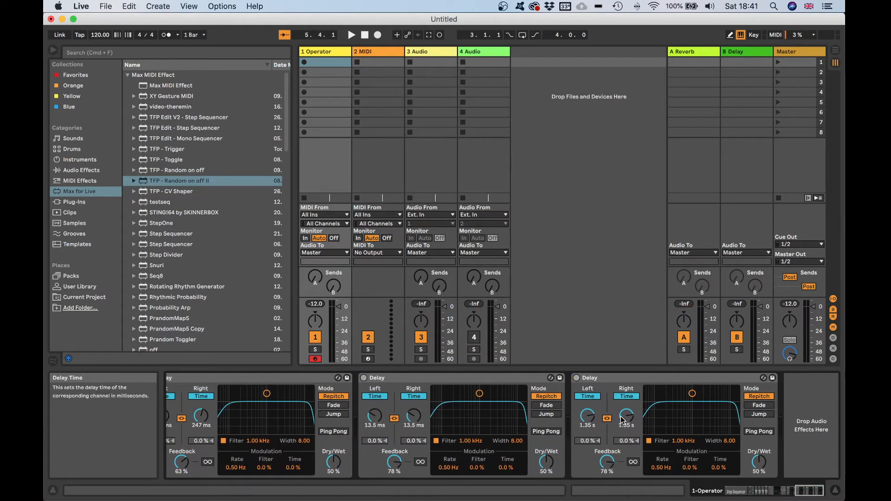
Start playback and set the Dry/Wet of the four Delays, in chain order, to about 71 %, 64 %, 73 % and 63 %
key("space")
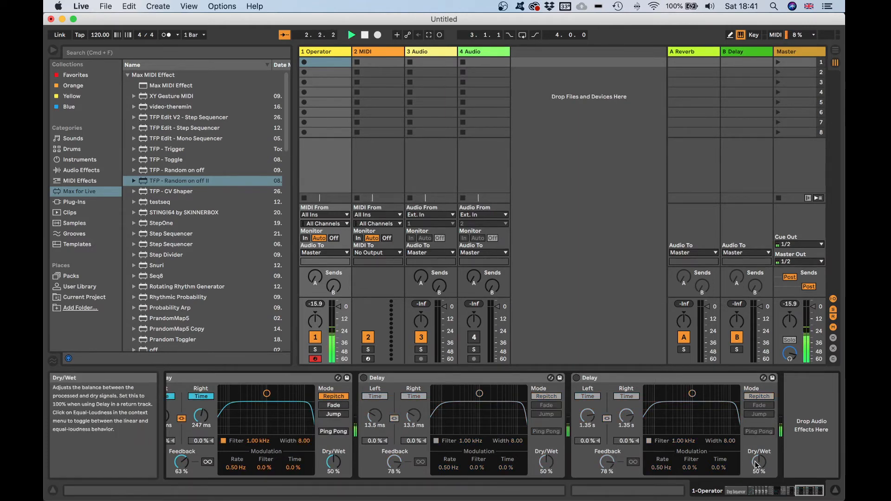
left_click_drag(759, 463, 759, 450)
scroll(559, 464, "left", 1)
left_click_drag(554, 463, 554, 443)
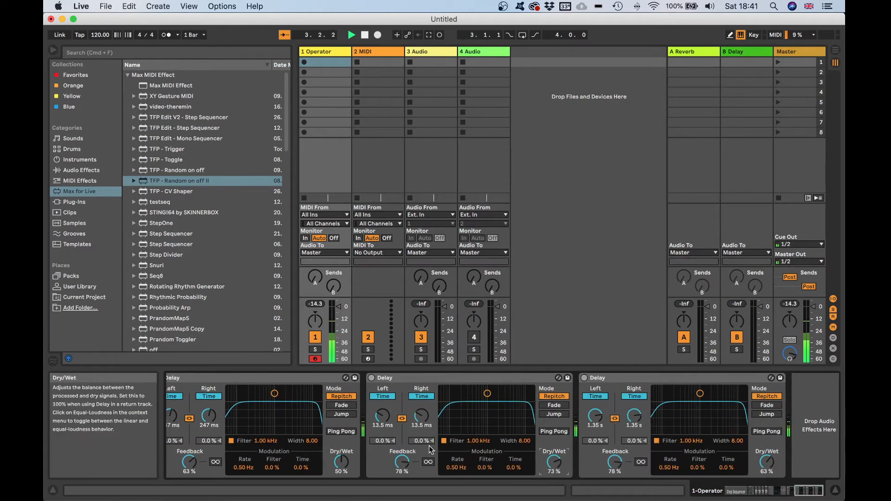
left_click_drag(342, 463, 341, 450)
scroll(393, 457, "left", 5)
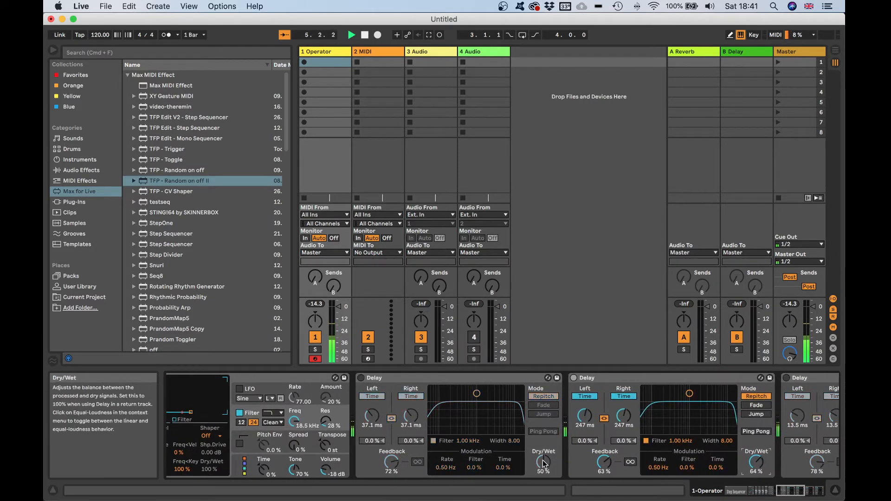
Set the probabilities of the four TFP - Random on off II devices, in chain order, to about 42 %, 29 %, 24 % and 33 %
scroll(466, 454, "left", 10)
scroll(466, 456, "left", 2)
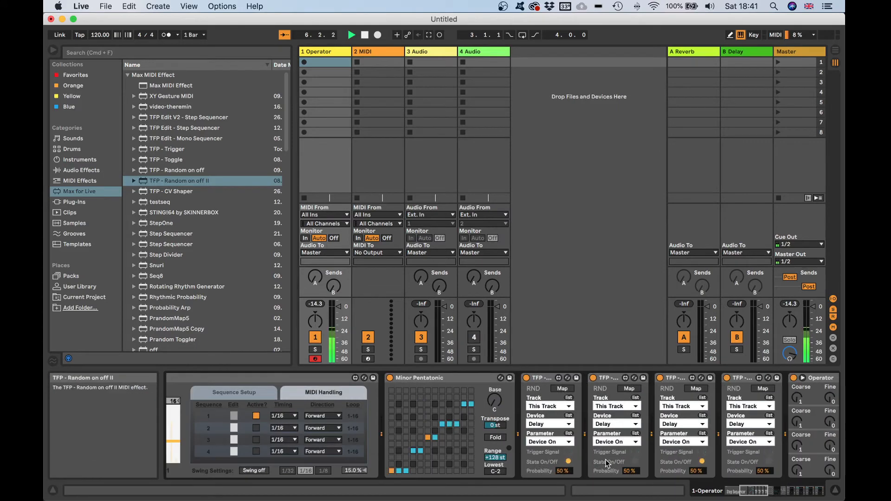
left_click_drag(626, 472, 625, 482)
left_click_drag(563, 471, 563, 476)
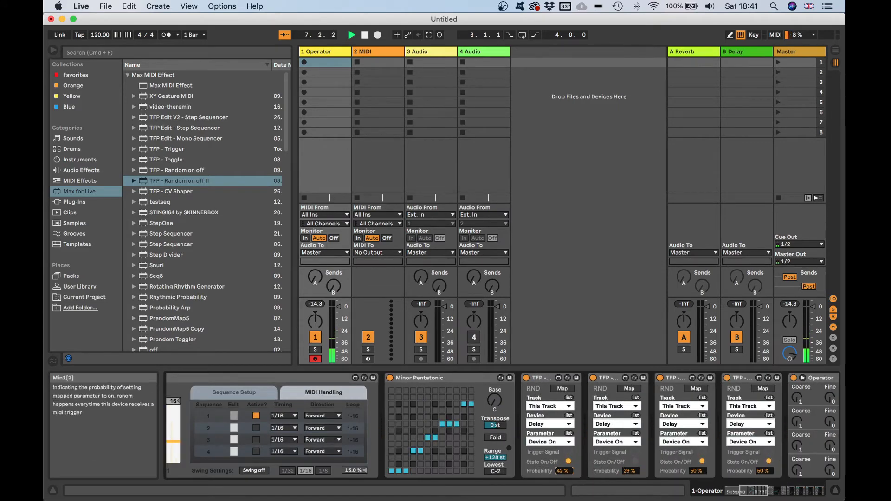
left_click_drag(694, 472, 695, 482)
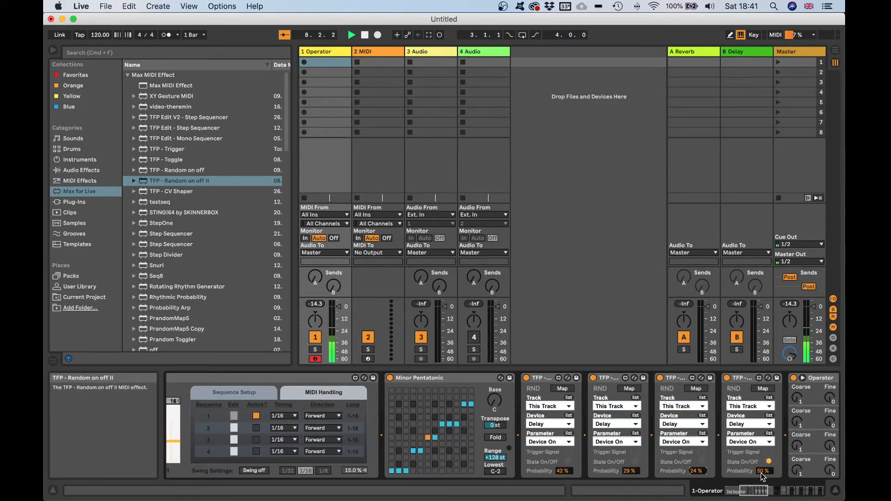
left_click_drag(762, 472, 762, 480)
Examine how the four Delays switch on and off during playback, stop playback, and compare them with the mapped random devices
scroll(734, 465, "right", 5)
scroll(732, 464, "right", 20)
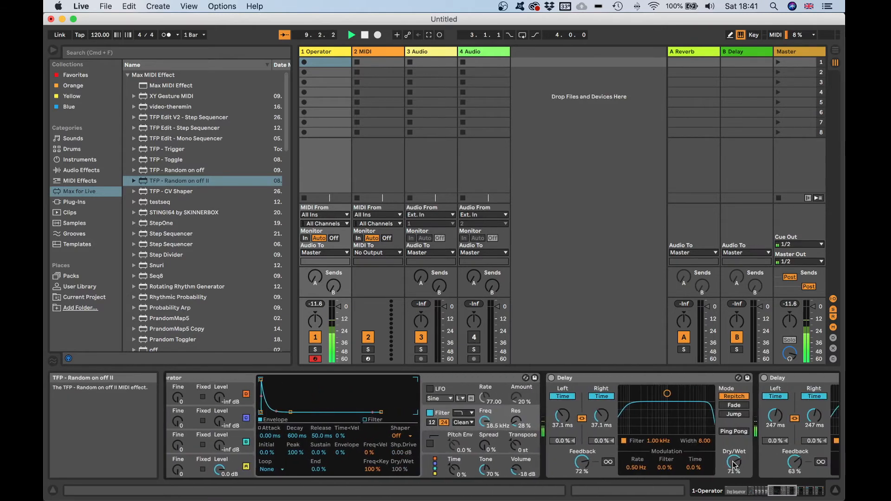
key("XF86AudioRaiseVolume")
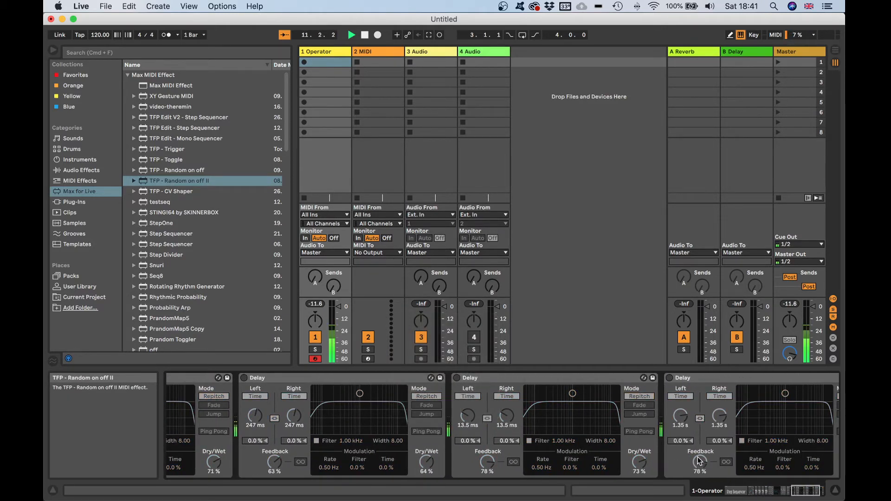
scroll(700, 462, "right", 5)
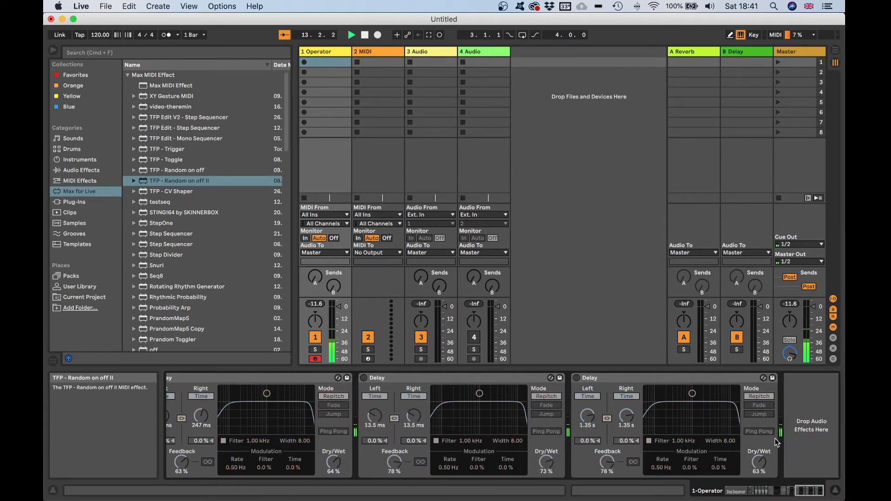
scroll(558, 438, "left", 3)
scroll(558, 438, "left", 5)
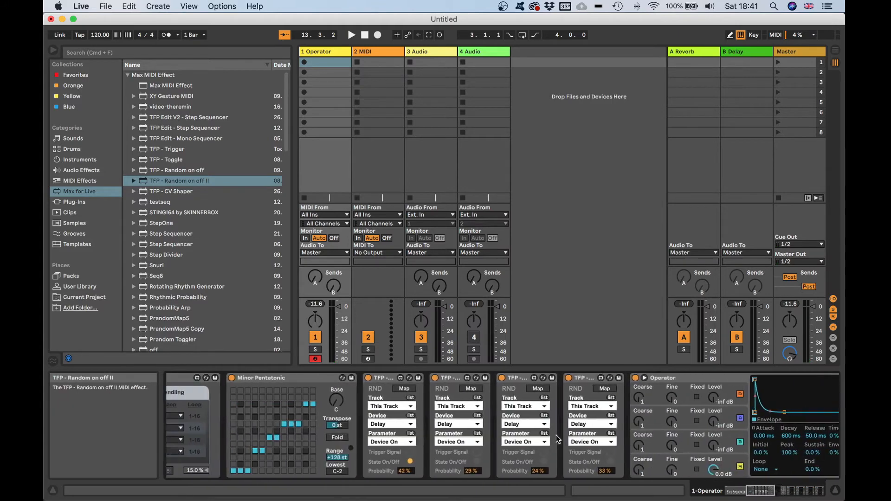
scroll(603, 434, "right", 10)
scroll(655, 428, "right", 2)
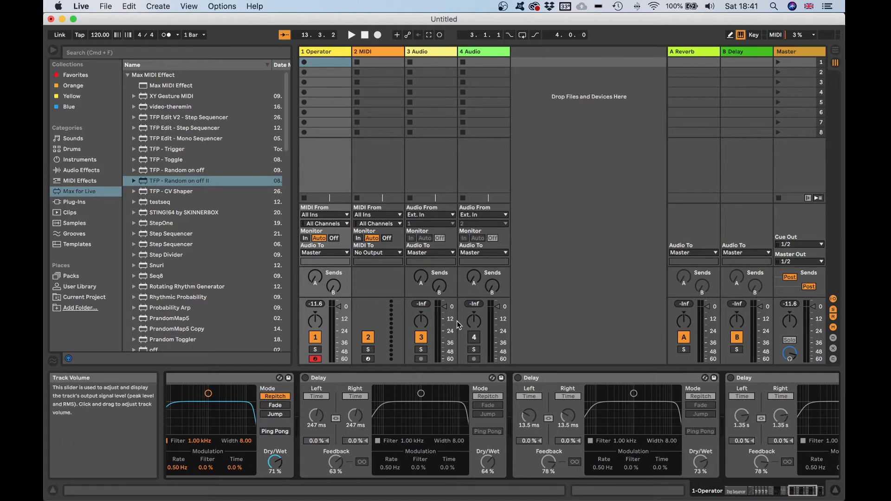
Fire the trigger signal of the first TFP - Random on off II device manually and review the device chain
scroll(348, 433, "left", 15)
scroll(347, 432, "left", 4)
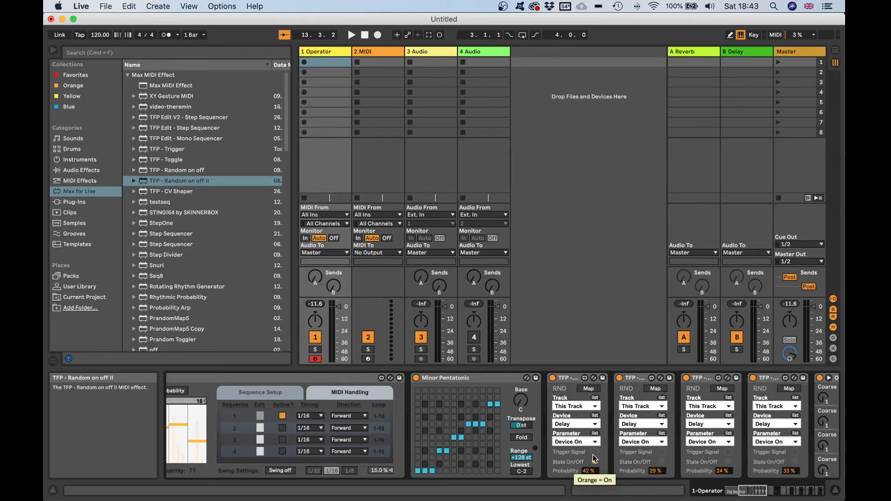
left_click(596, 453)
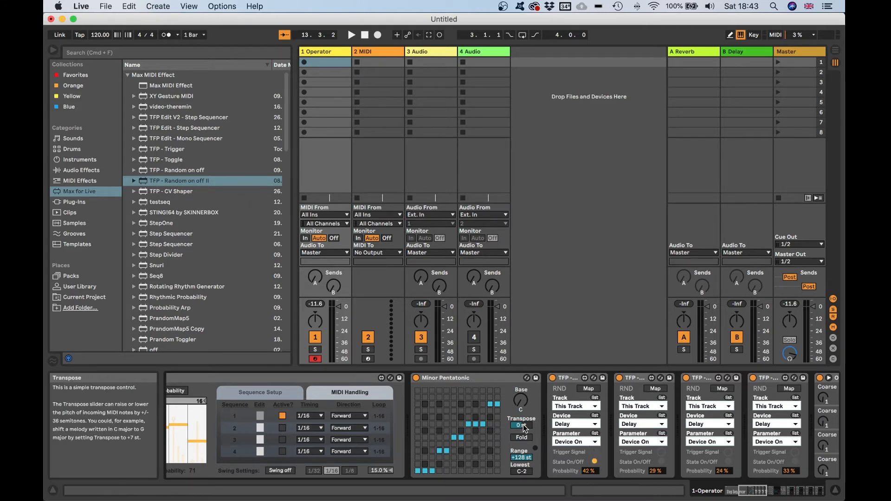
scroll(546, 419, "right", 10)
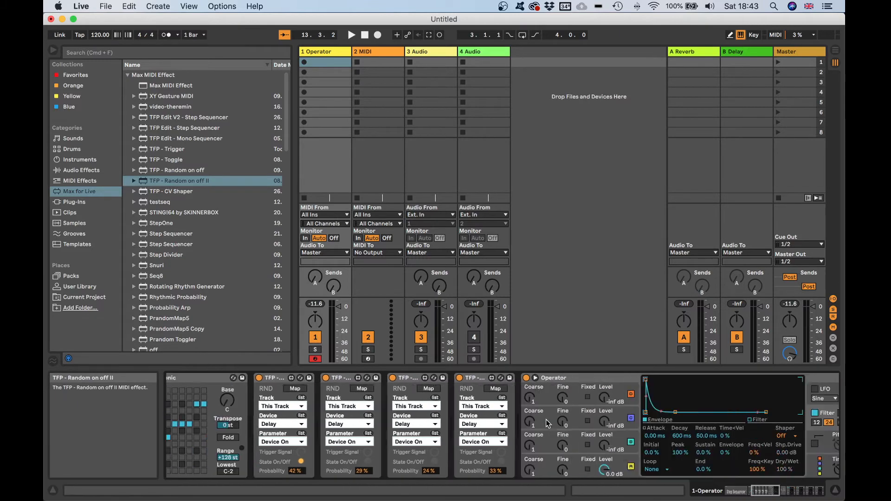
scroll(547, 423, "left", 10)
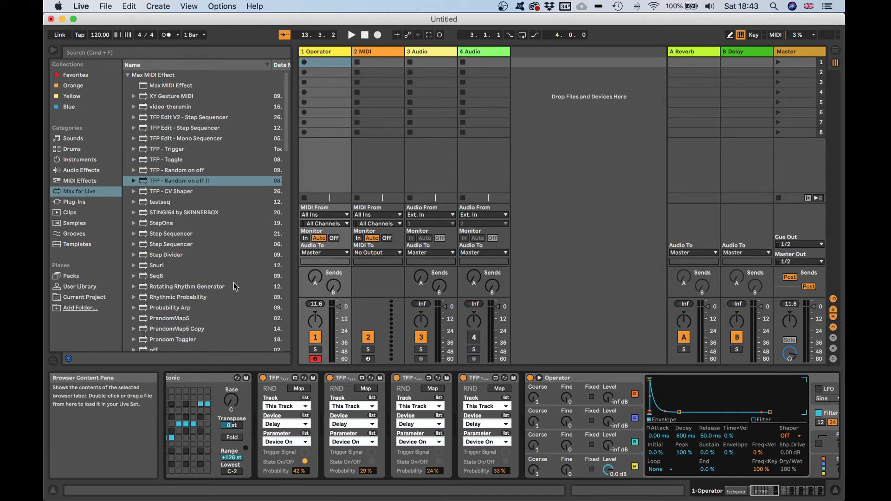
scroll(341, 442, "left", 5)
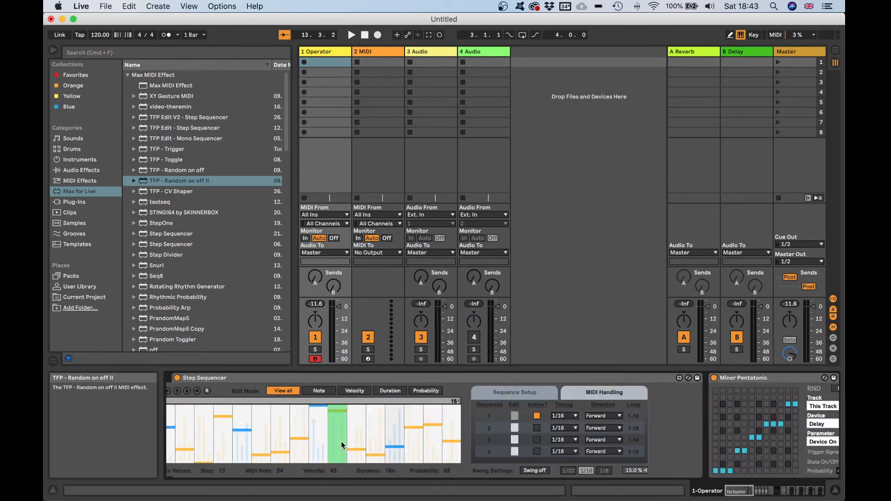
Delete the 1.35 s and 13.5 ms Delays from the end of the Operator track's chain
scroll(554, 407, "right", 8)
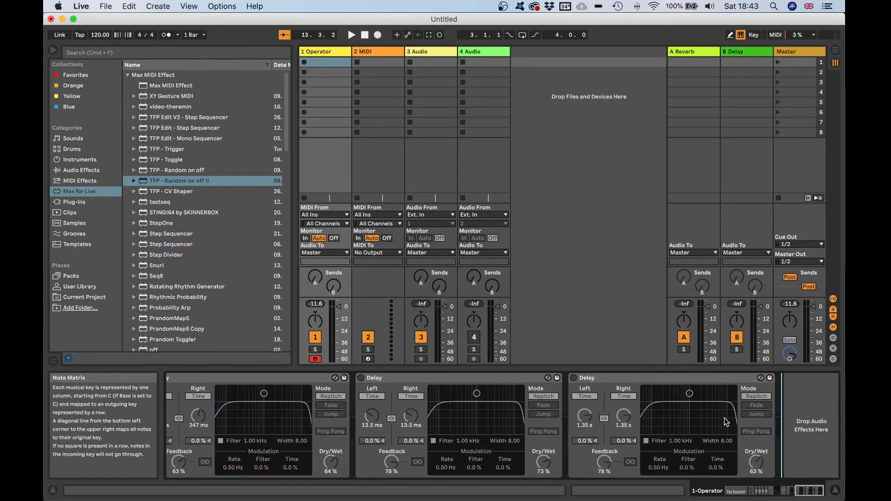
left_click(700, 379)
scroll(696, 383, "left", 8)
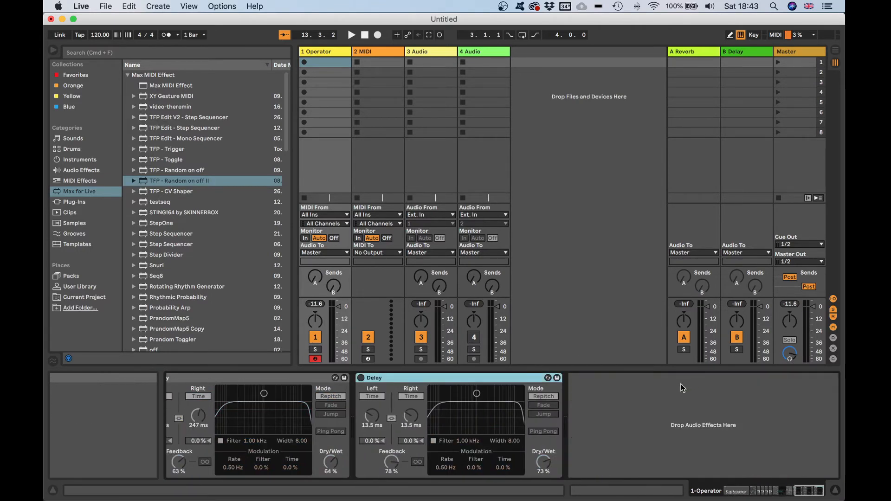
scroll(641, 392, "left", 12)
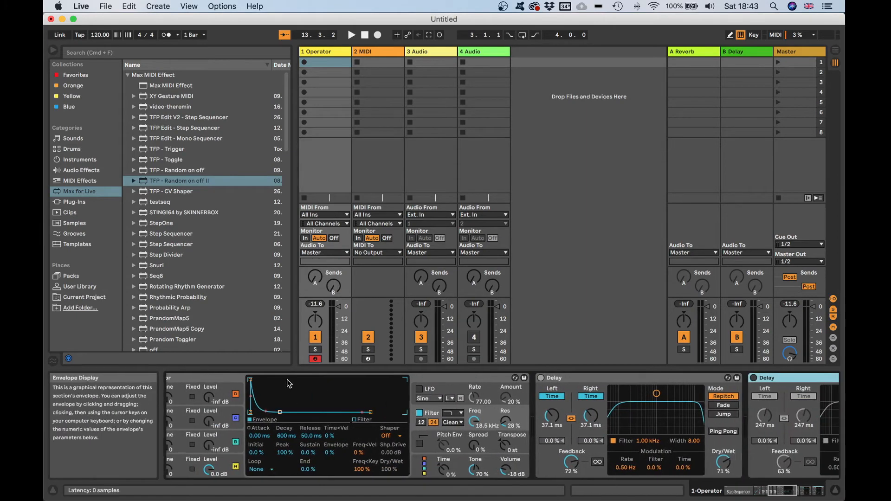
Delete the second to fourth TFP - Random on off II devices, keeping only the first one
left_click(514, 379)
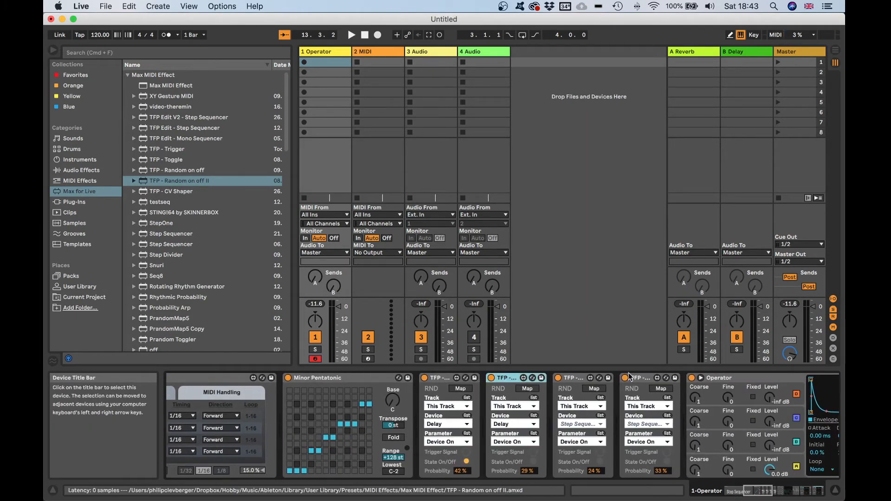
left_click(642, 380, "shift")
key("Delete")
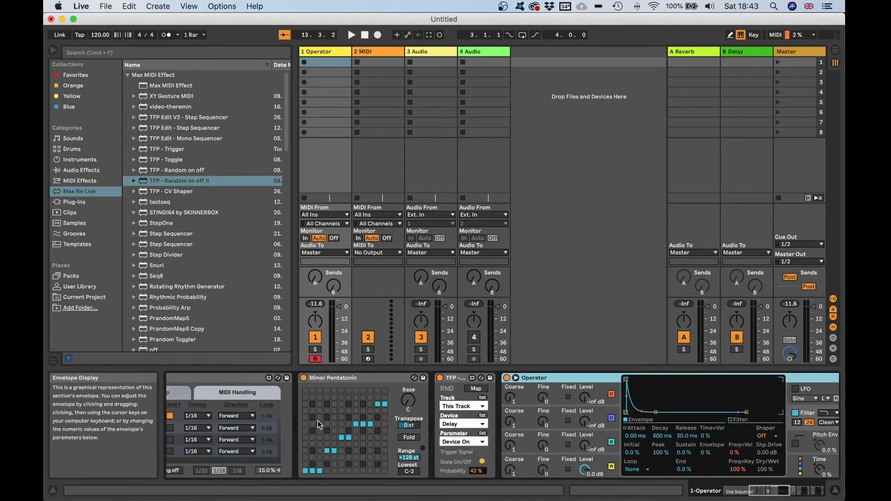
Replace the Step Sequencer at the start of the chain with TFP Edit V2 - Step Sequencer, searching the browser for "seq"
scroll(318, 421, "left", 8)
left_click(270, 377)
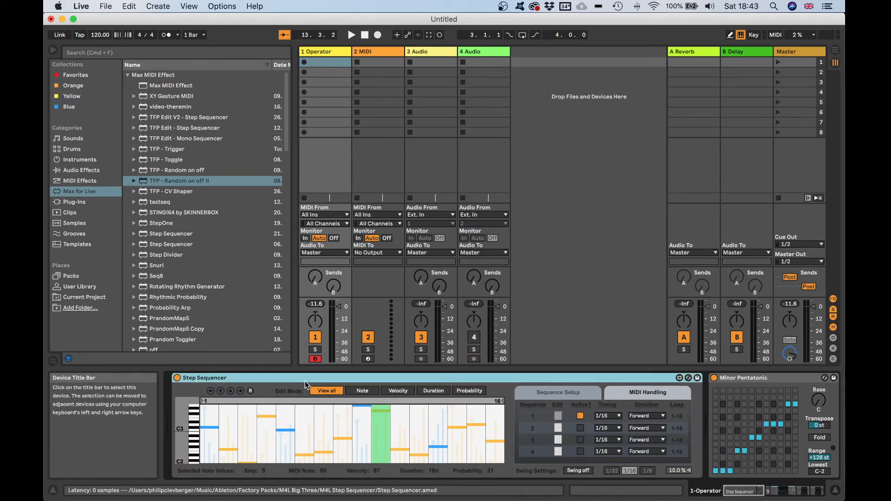
key("Delete")
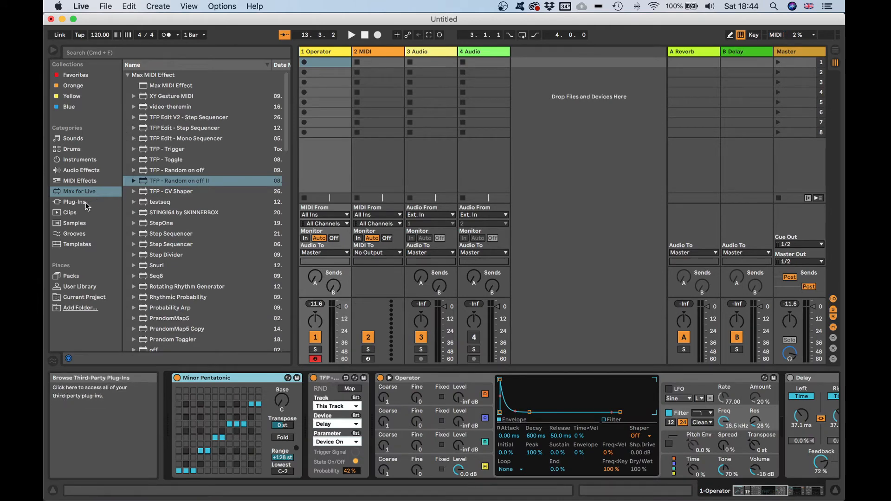
left_click(103, 53)
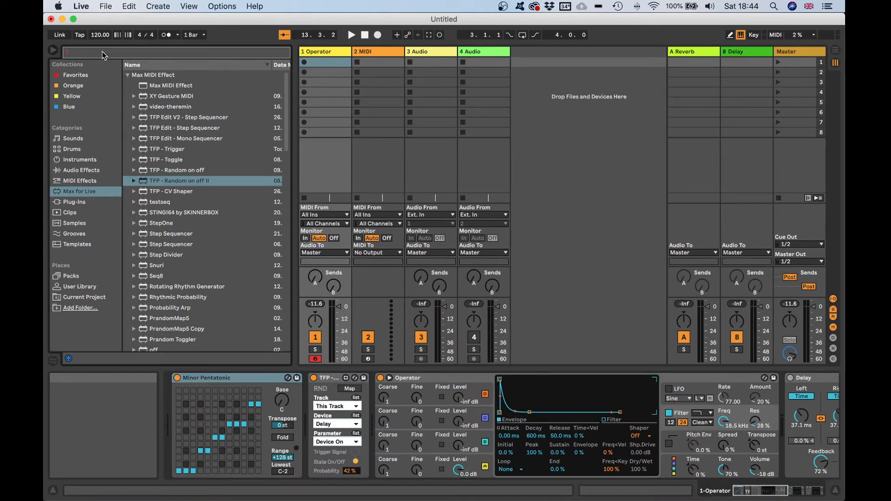
type("seq")
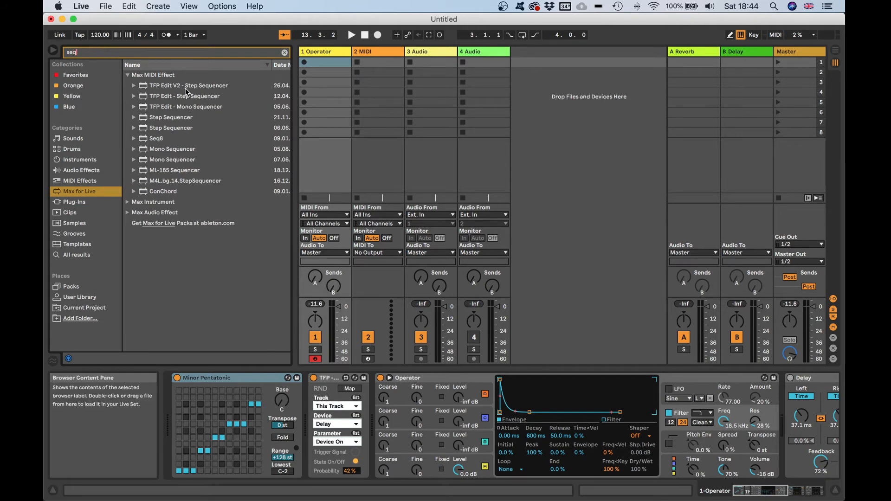
mouse_move(185, 86)
left_mouse_down()
mouse_move(193, 88)
mouse_move(190, 281)
mouse_move(169, 422)
left_mouse_up()
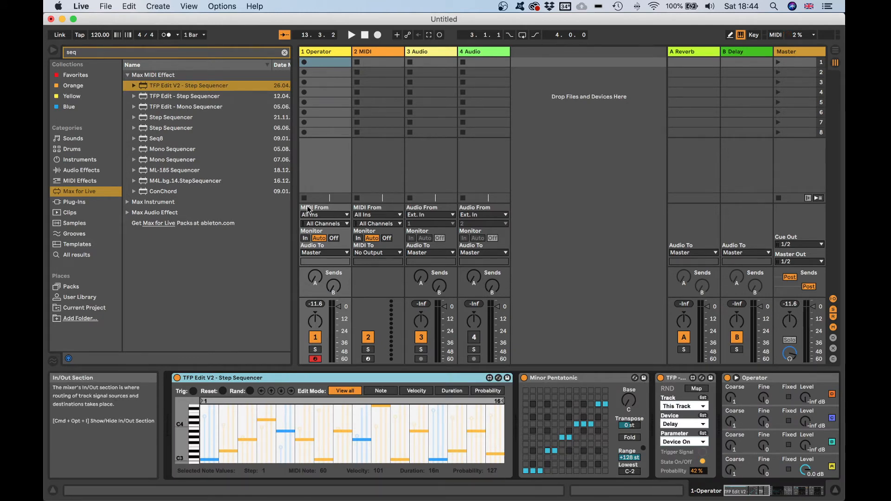
Create a MIDI clip in the Operator track's first slot with sixteenth C3 notes at 1.1.1, across beat 1.2 and at 1.3.3
double_click(326, 61)
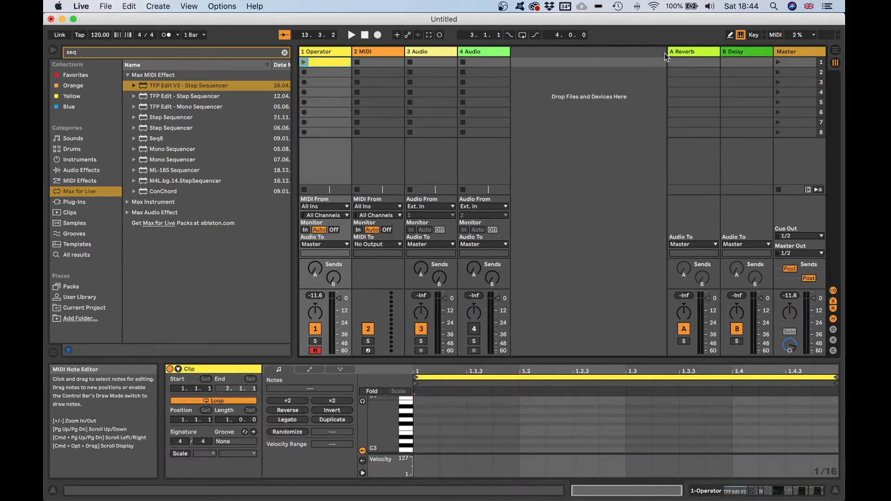
left_click(730, 34)
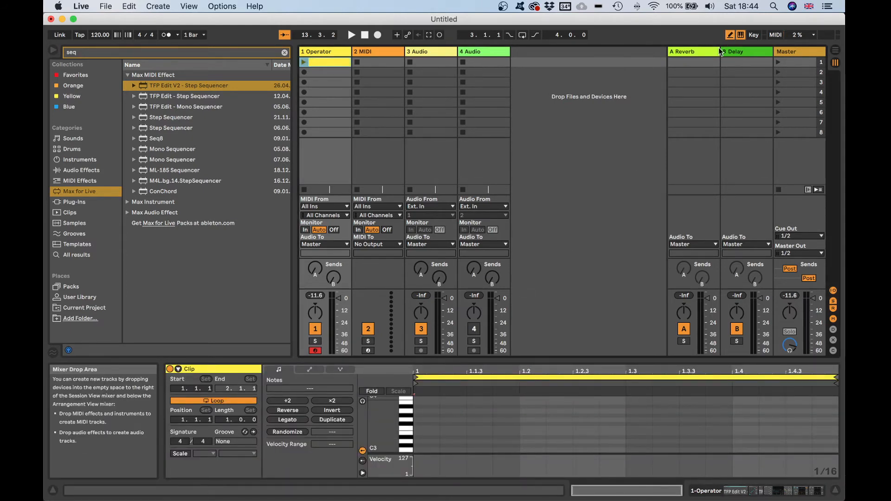
left_click(426, 449)
left_click_drag(528, 449, 599, 450)
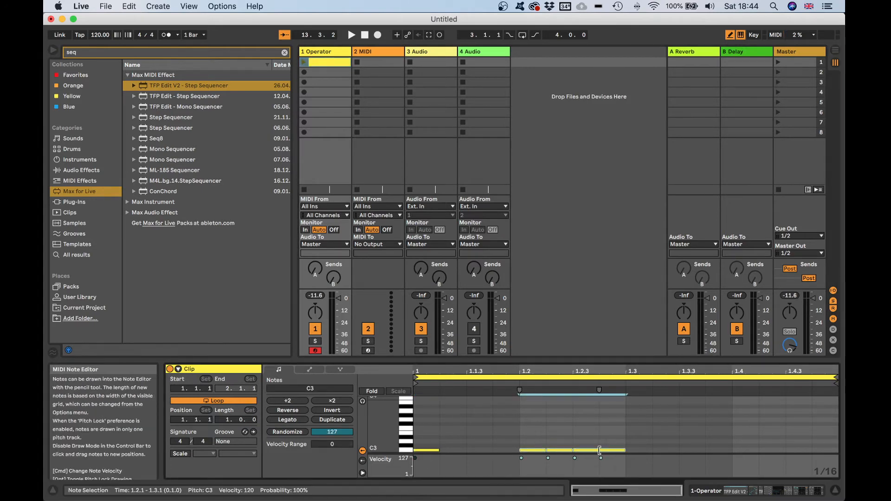
left_click(692, 450)
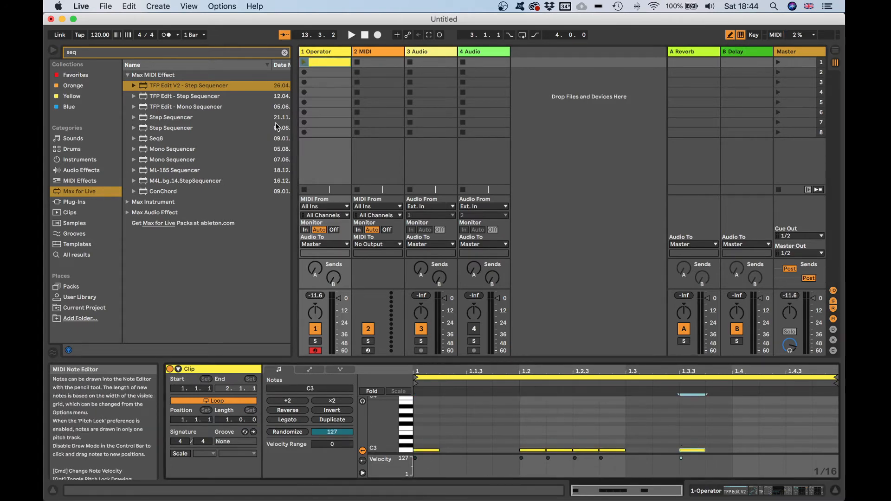
Launch the Operator clip, check the sequencer while it plays, and erase the four C3 notes across beat 1.2
left_click(304, 62)
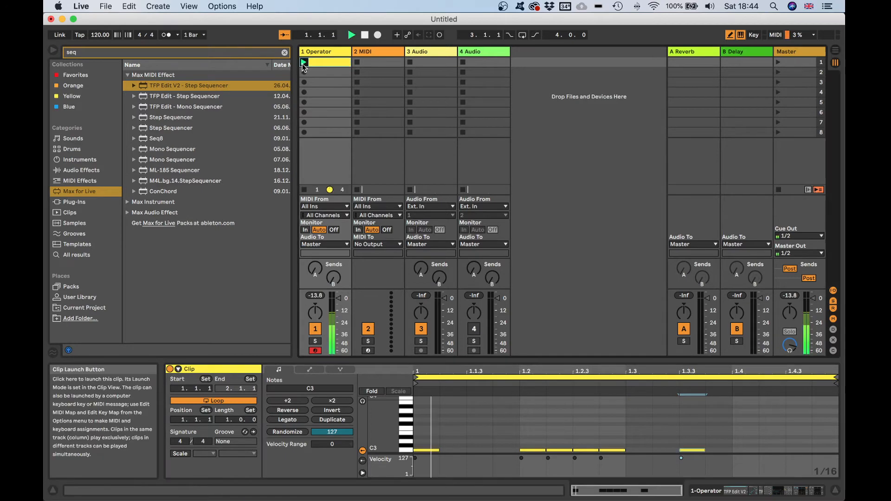
left_click(786, 494)
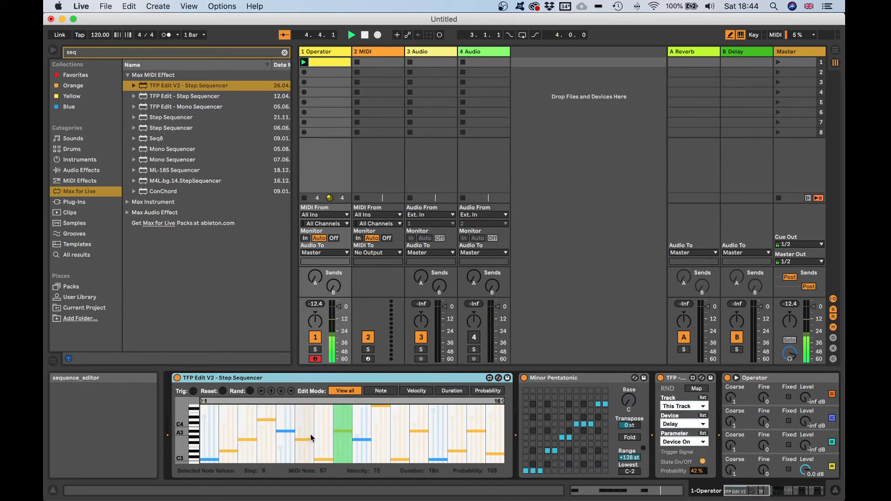
left_click(326, 67)
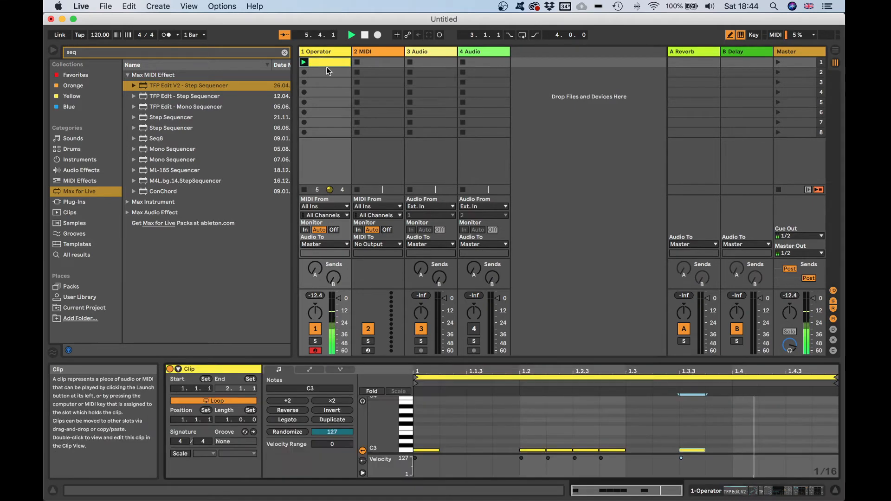
left_click_drag(522, 450, 614, 448)
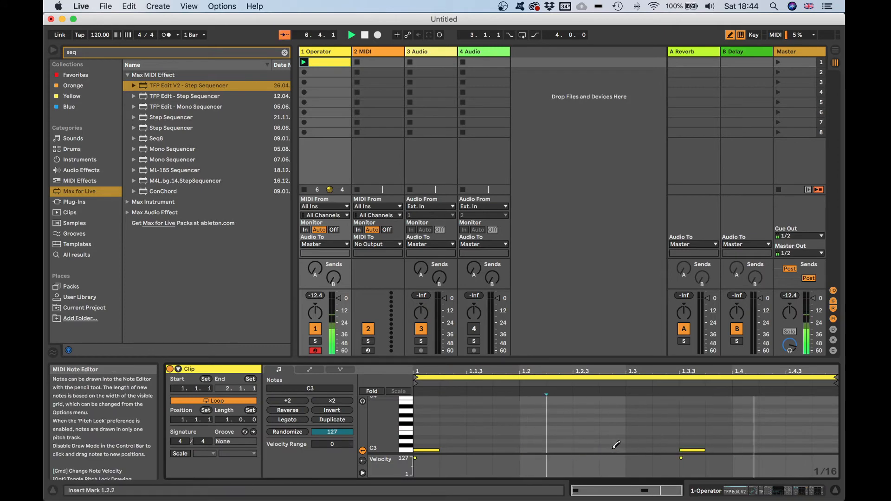
Stop playback and randomize the TFP Edit V2 - Step Sequencer pattern twice
left_click(785, 491)
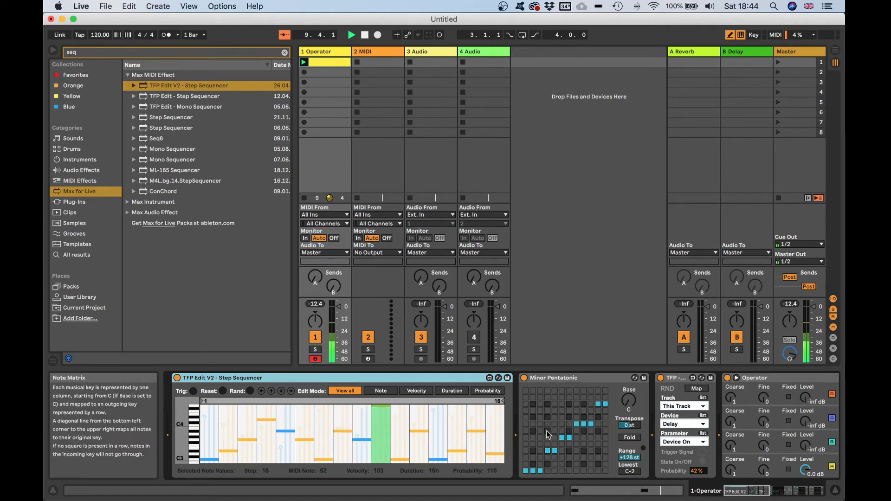
scroll(553, 430, "right", 3)
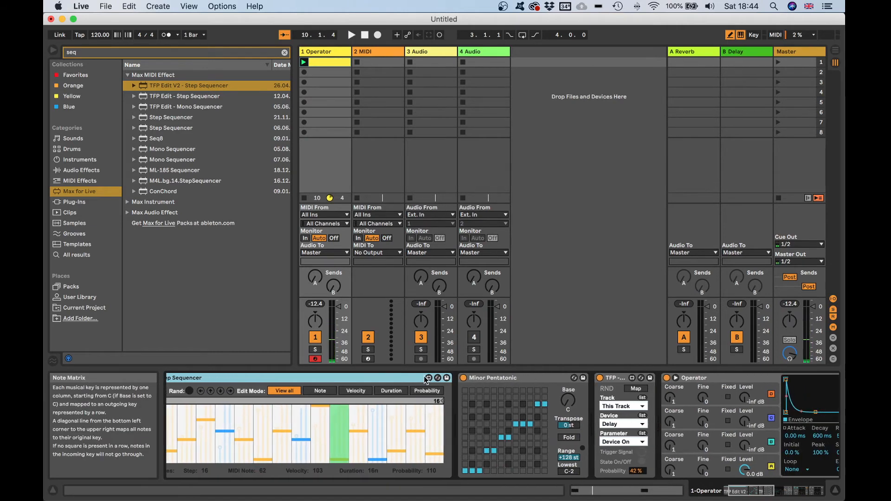
scroll(223, 394, "left", 3)
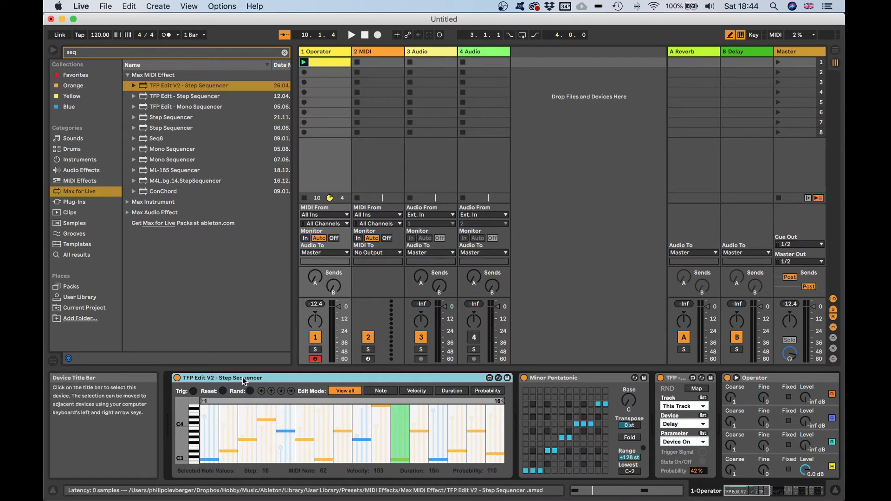
left_click(250, 392)
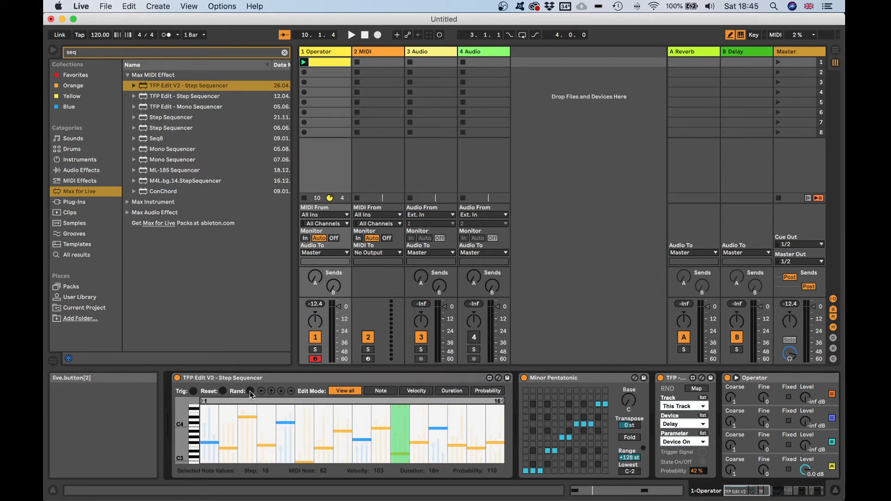
left_click(250, 393)
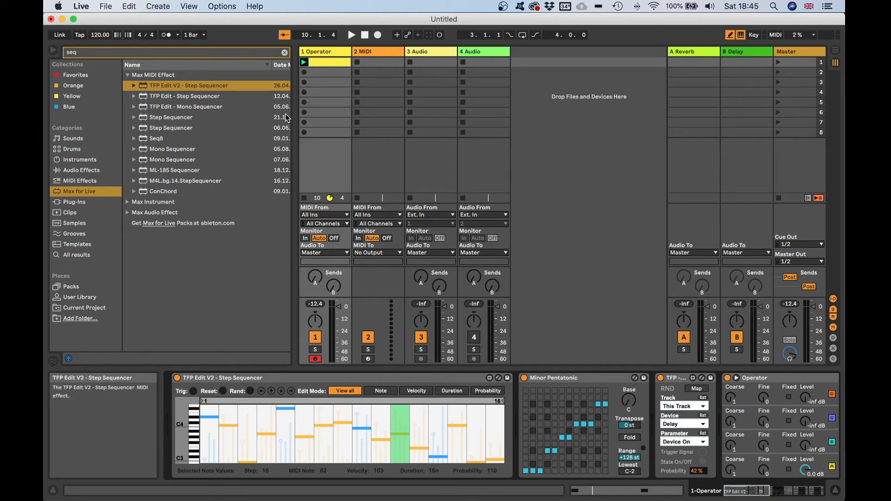
Add sixteenth C3 notes to the Operator clip from 1.2.1 to 1.2.3 and at 1.3.1, plus a run of notes from 1.4.2 to the clip's end
left_click(312, 64)
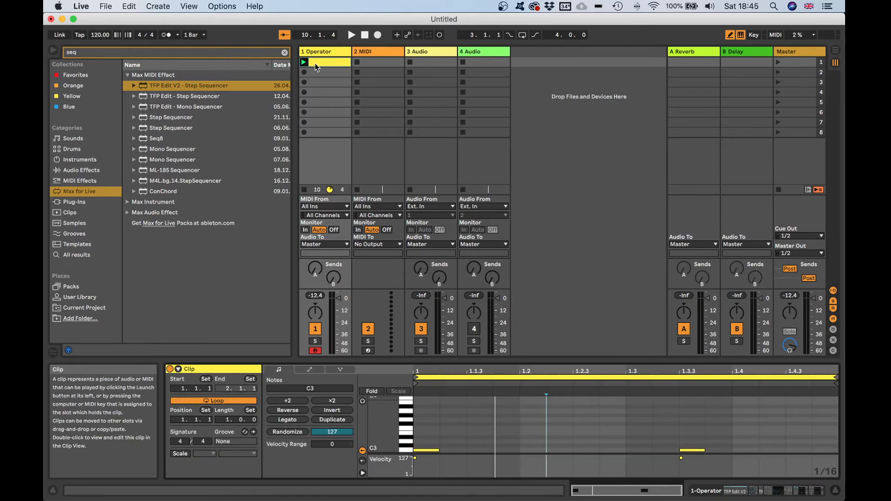
left_click(544, 449)
left_click_drag(548, 450, 586, 449)
left_click(639, 449)
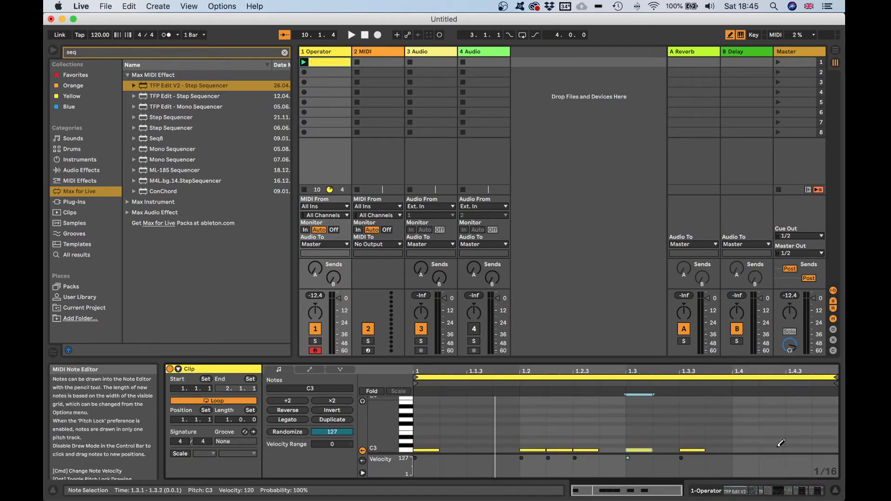
left_click_drag(778, 446, 839, 447)
Start playback and replace the stray C#3 note at 1.4.2 with a C3 note
key("space")
scroll(786, 451, "right", 1)
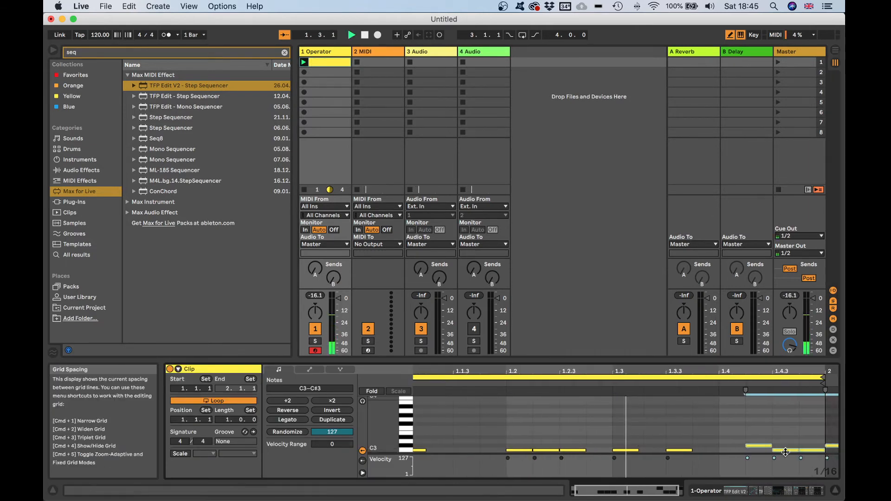
scroll(785, 452, "right", 1)
left_click(746, 450)
left_click(747, 445)
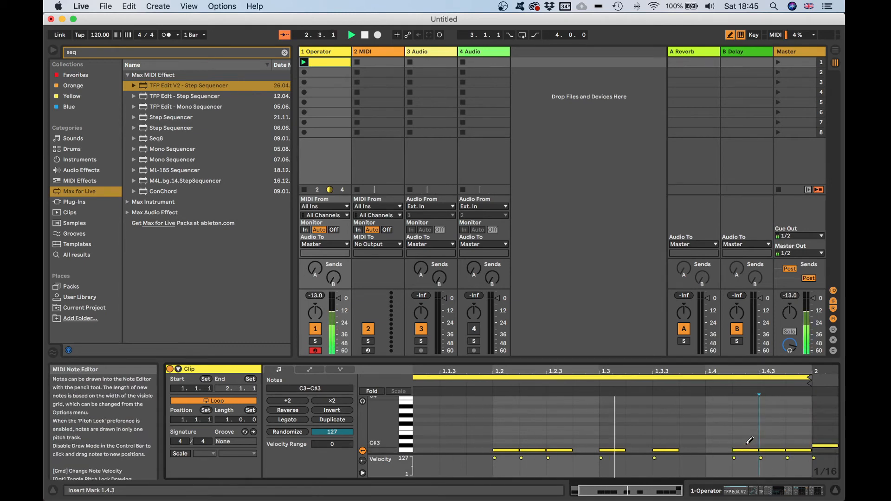
Raise the Step Sequencer's step probabilities to 100 in Probability edit mode, and return to View all
key("shift+Tab")
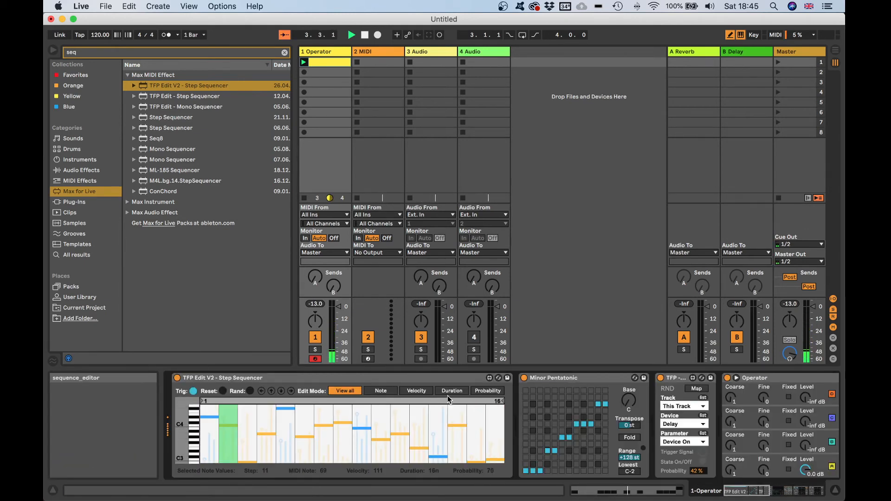
left_click(488, 390)
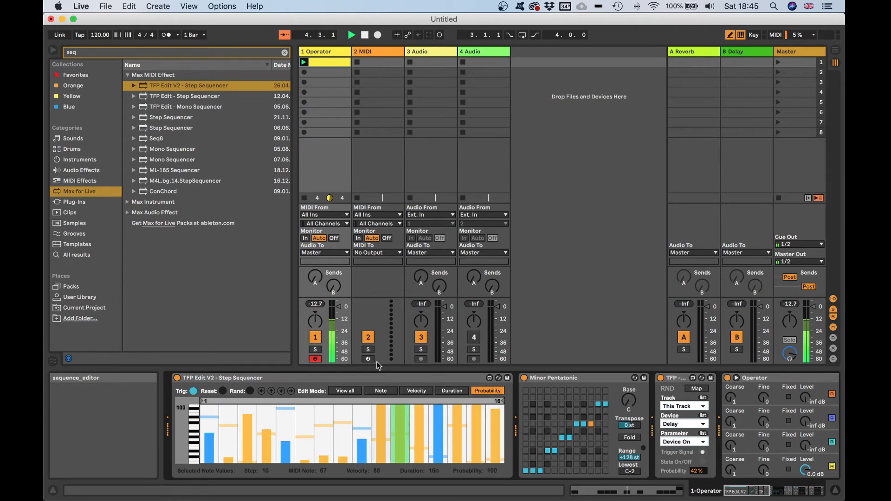
left_click(344, 391)
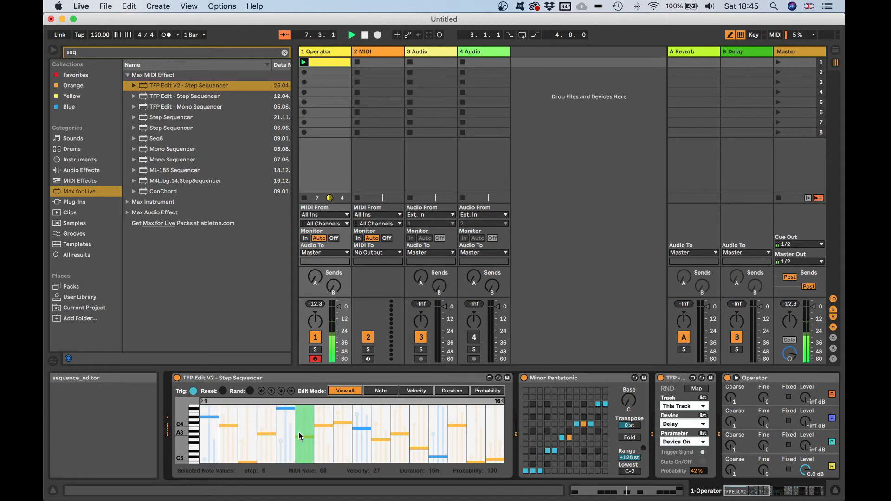
Create a clip in the MIDI track's first slot with C3 notes at 1.1.1, 1.2.3 and 1.2.4, and extend its loop length to 1.3.1
left_click(369, 52)
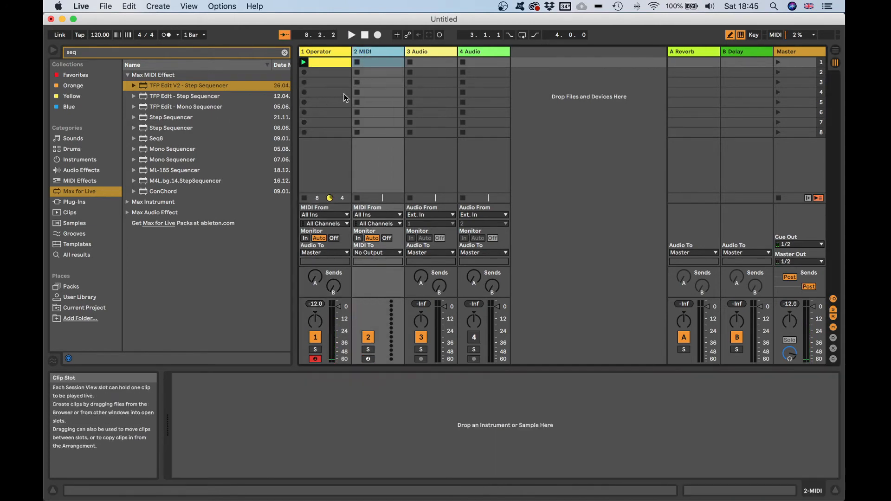
double_click(373, 63)
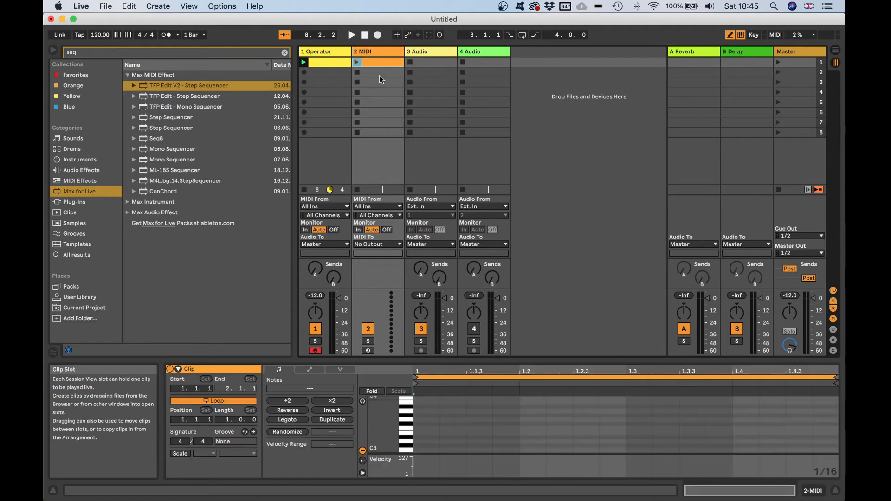
left_click(427, 450)
left_click(586, 449)
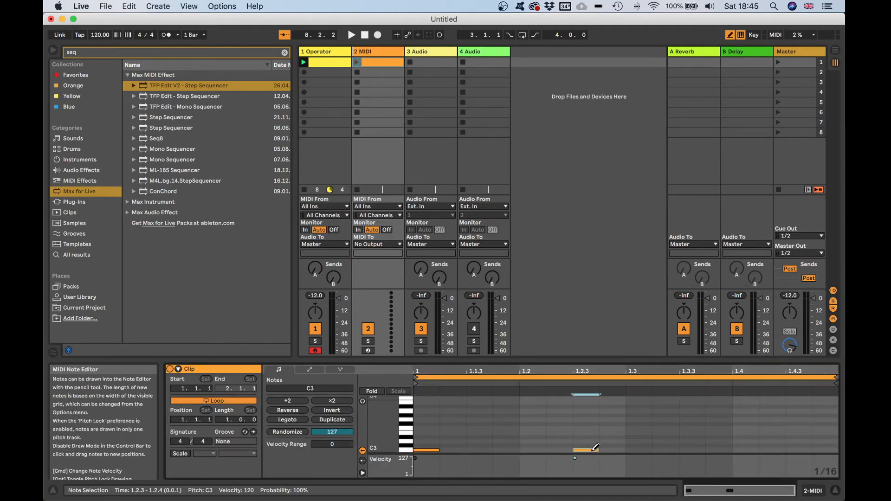
left_click(612, 449)
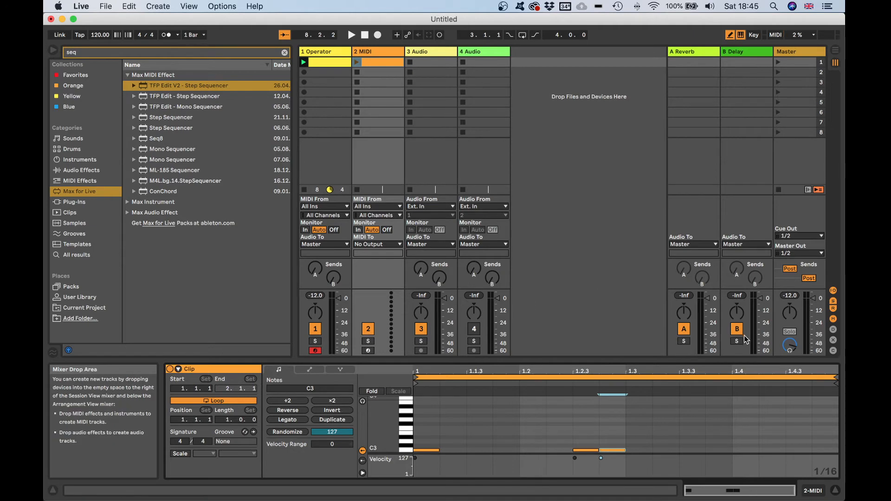
left_click_drag(836, 377, 844, 380)
scroll(597, 413, "left", 8)
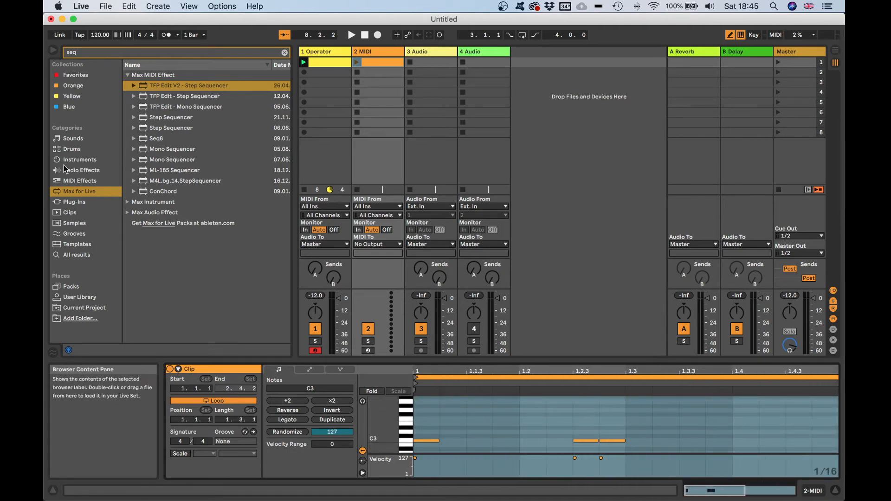
Search the Max for Live devices for "tfp" and load TFP - Trigger onto the MIDI track
left_click(80, 188)
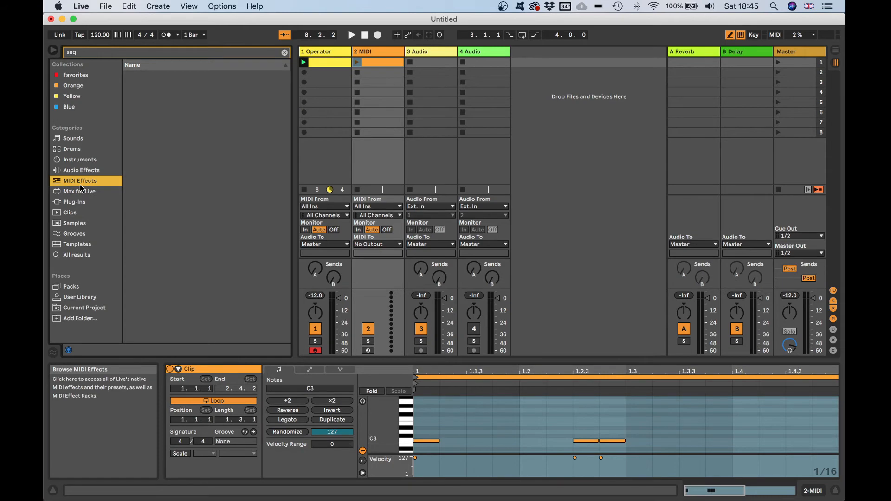
left_click(85, 54)
key("BackSpace")
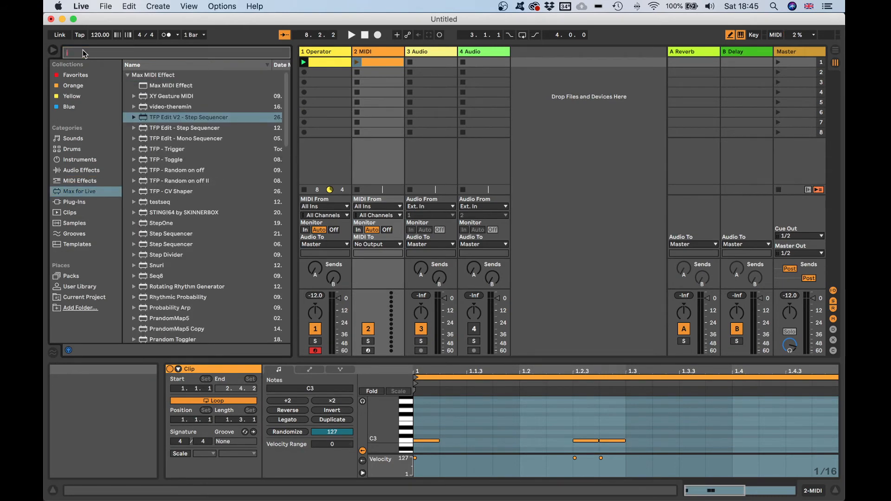
type("tpf")
key("BackSpace")
key("BackSpace")
type("tfp")
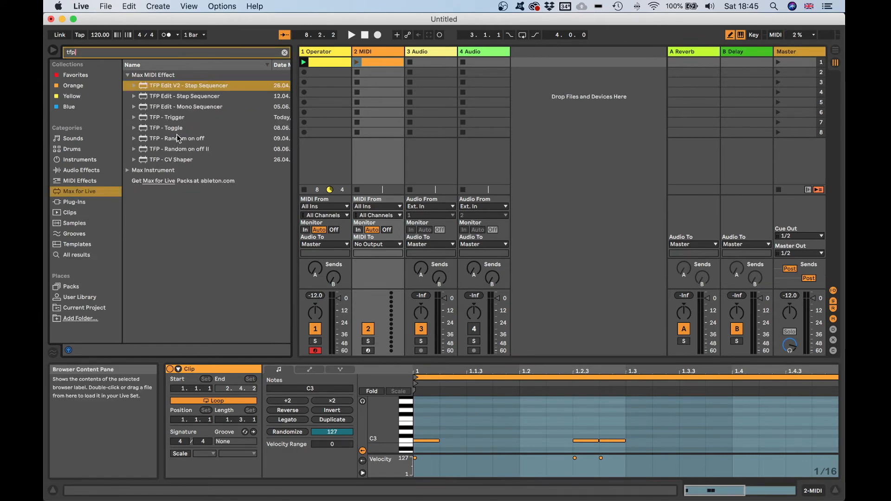
double_click(178, 118)
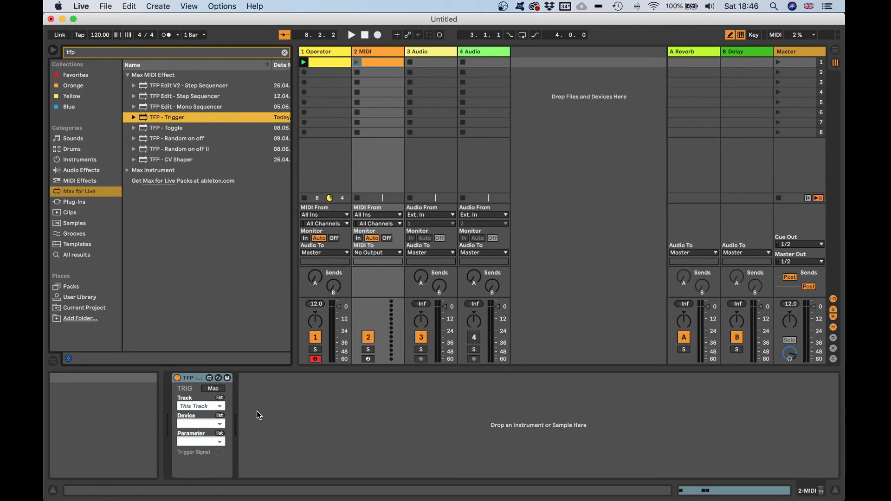
Map TFP - Trigger to the Rand button of the Step Sequencer on the Operator track
left_click(216, 391)
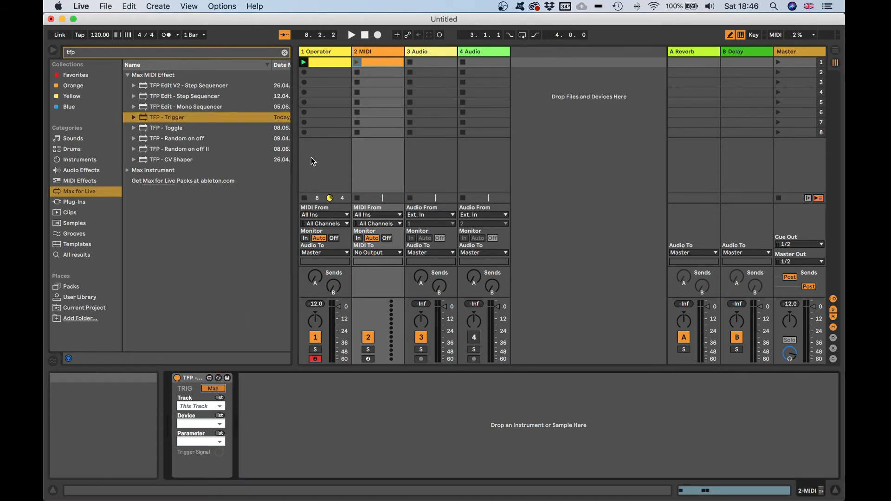
left_click(326, 52)
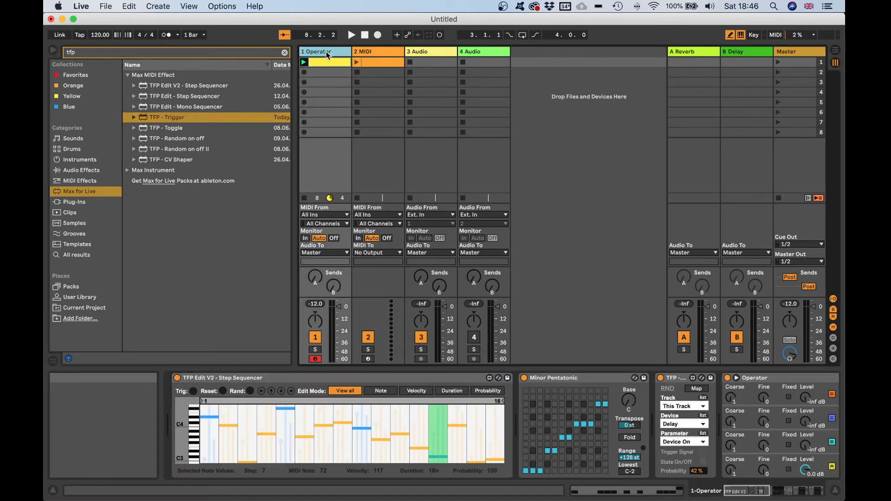
left_click(250, 392)
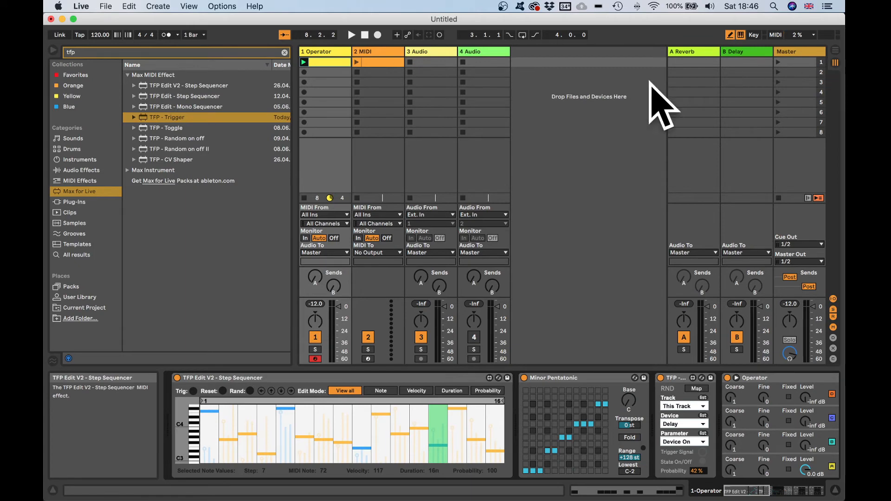
Launch scene 1 and watch the Operator track's Step Sequencer and the MIDI track's TFP - Trigger during playback
left_click(780, 63)
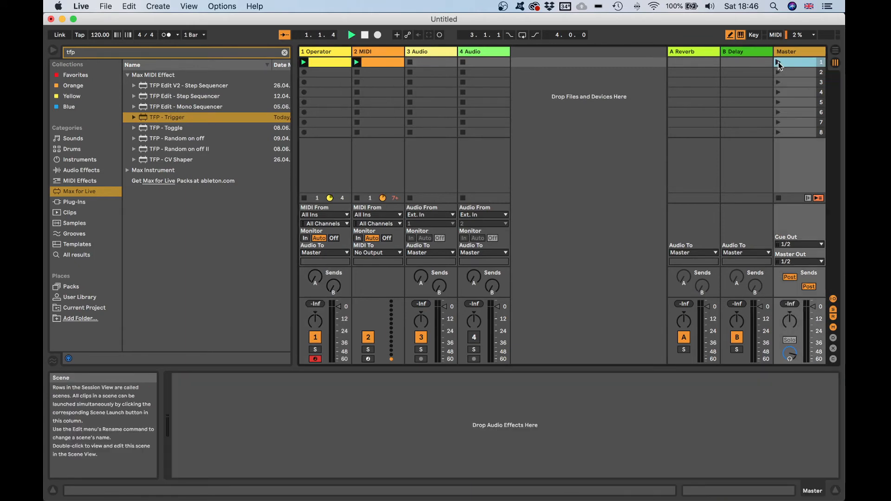
left_click(329, 51)
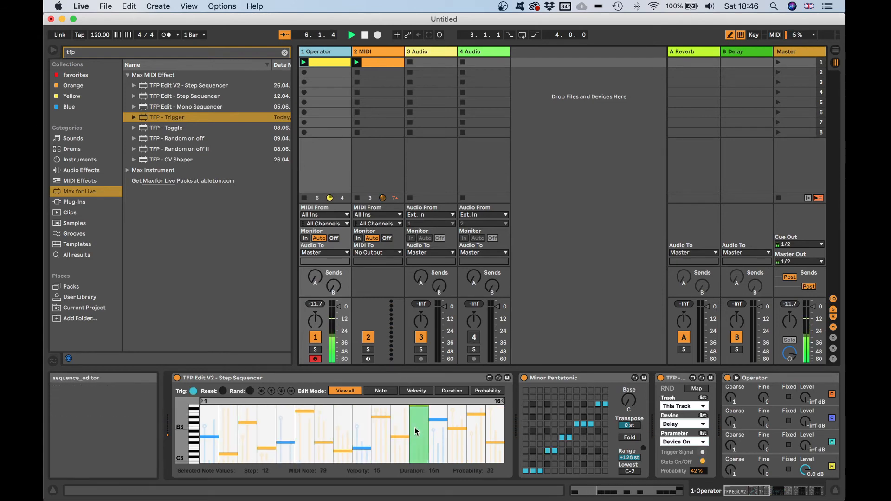
left_click(384, 61)
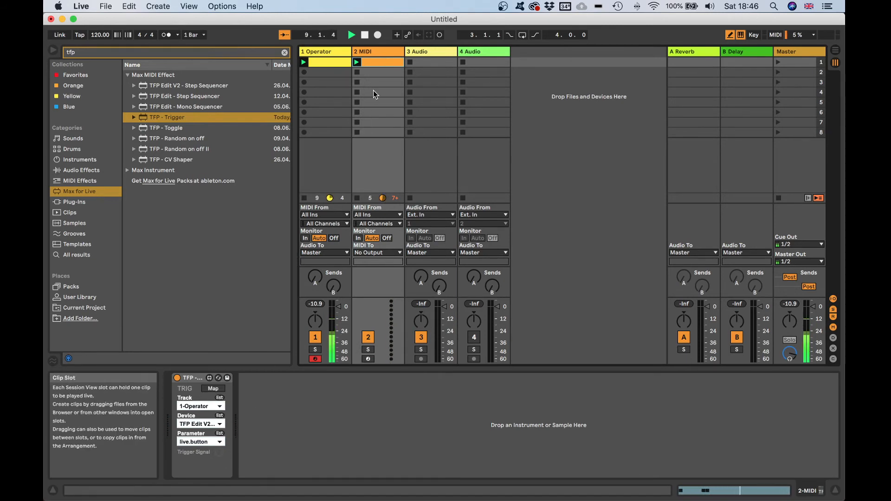
Examine the notes in the MIDI track's first clip during playback and return to the track's device chain
left_click(375, 62)
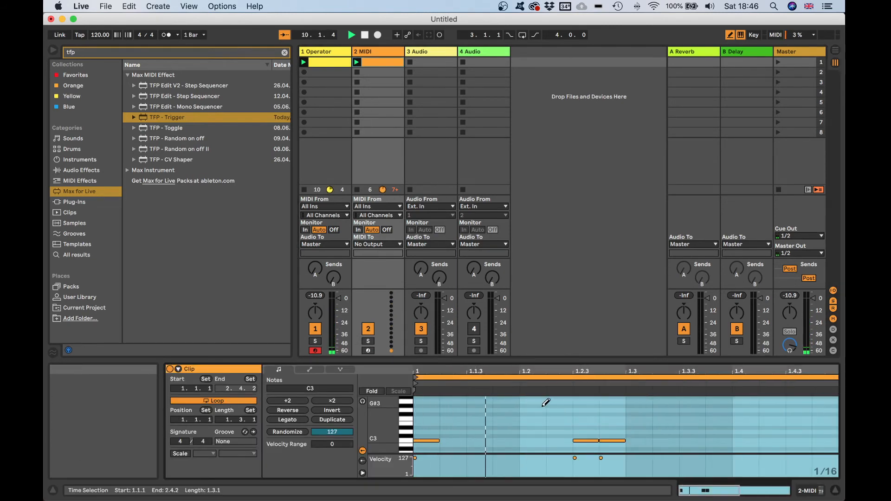
left_click(800, 51)
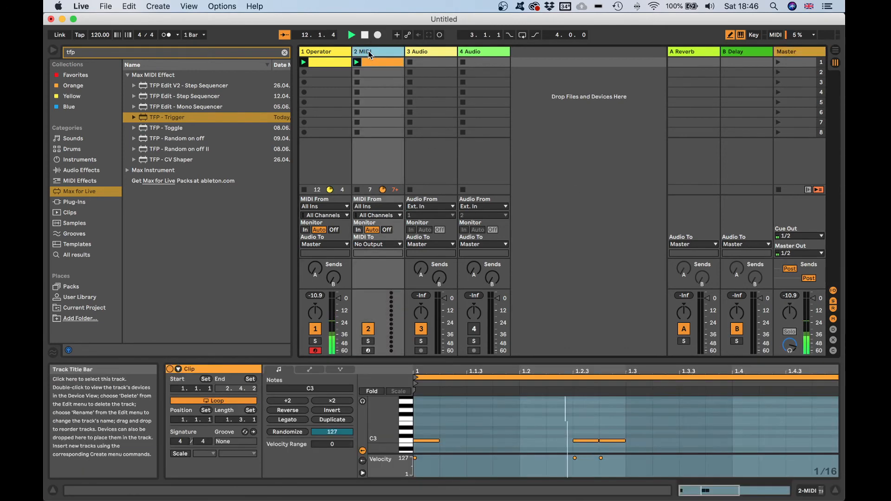
left_click(369, 52)
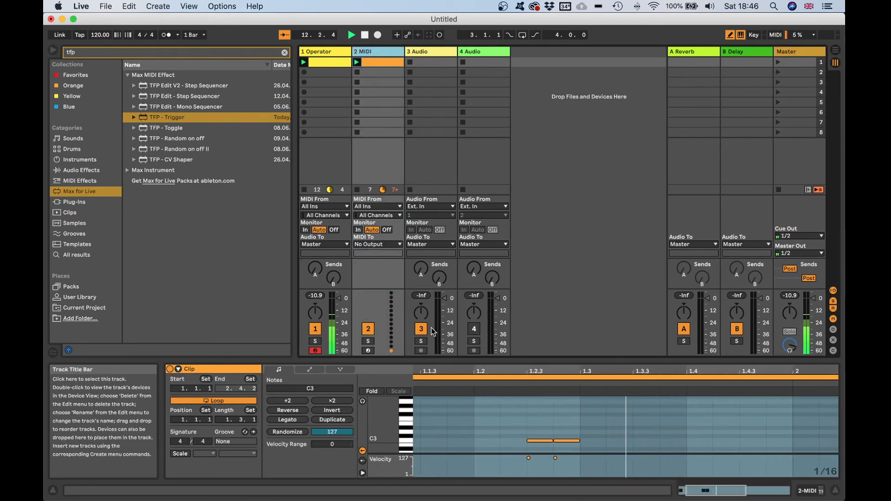
left_click(808, 490)
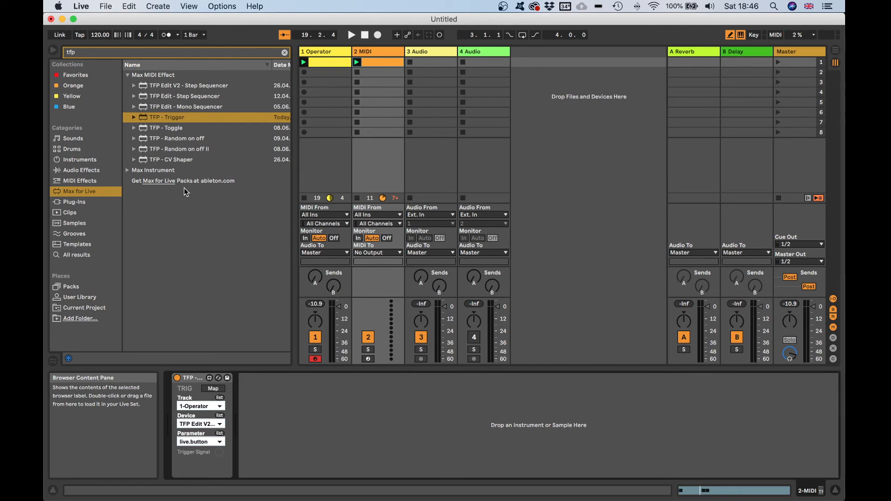
Load TFP - Toggle after TFP - Trigger on the MIDI track and start playback
left_click(179, 129)
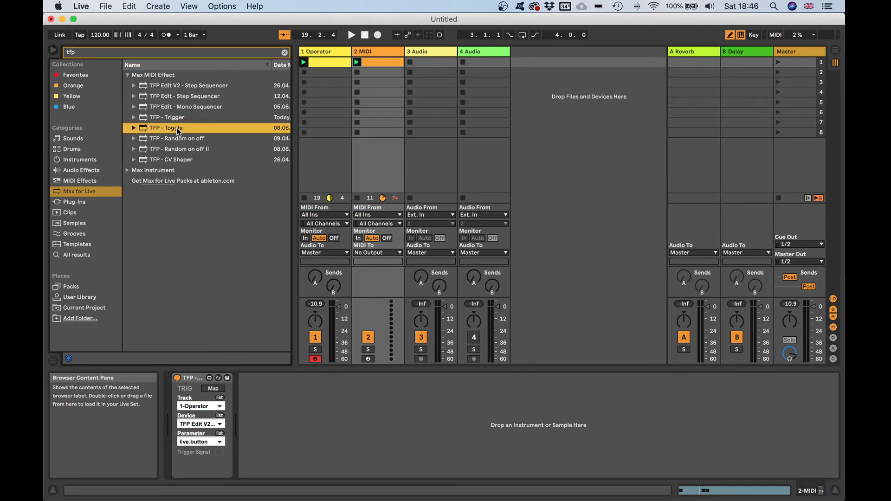
double_click(178, 129)
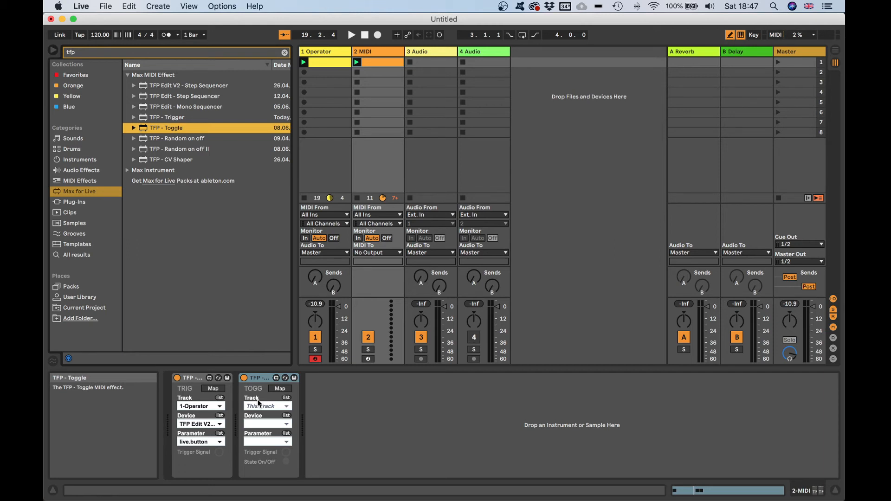
key("space")
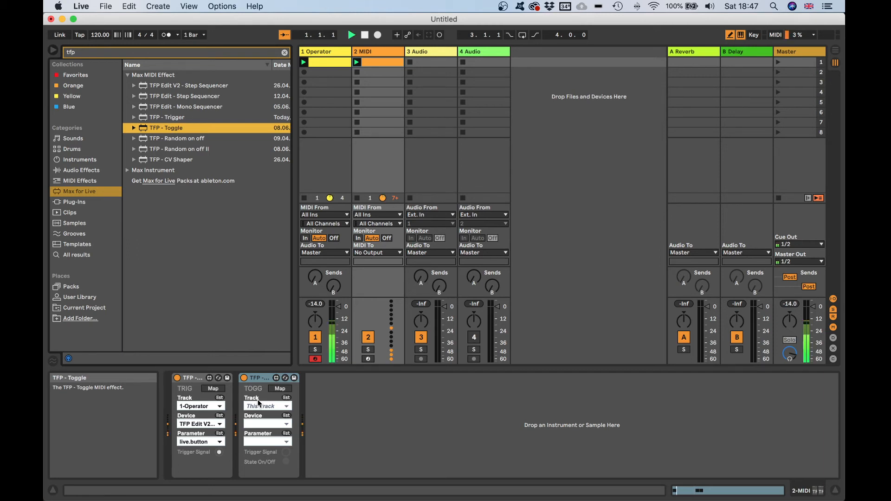